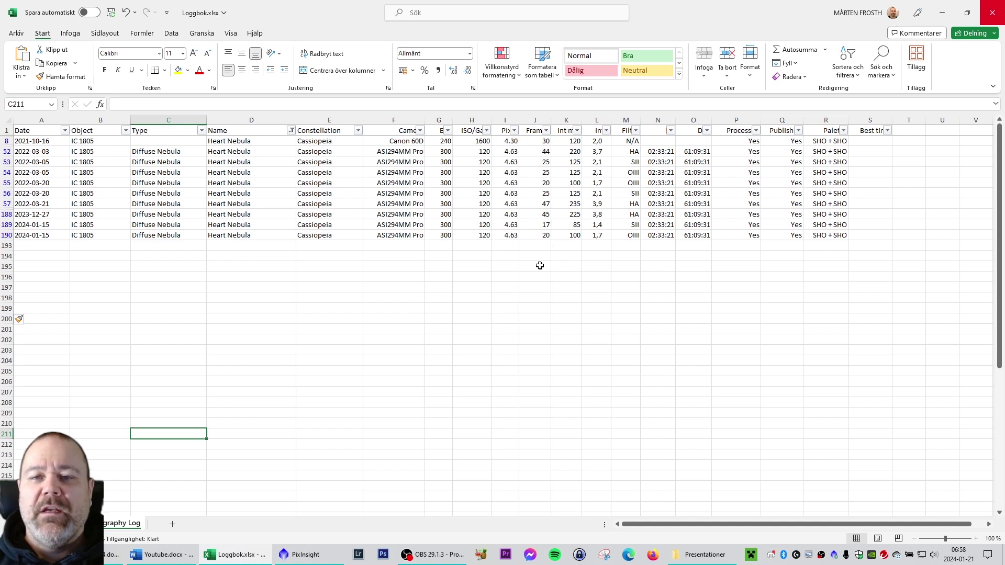
# Step: Show every object again in the Name filter and look through the full imaging log down to the latest entries
pyautogui.click(291, 131)
pyautogui.click(186, 267)
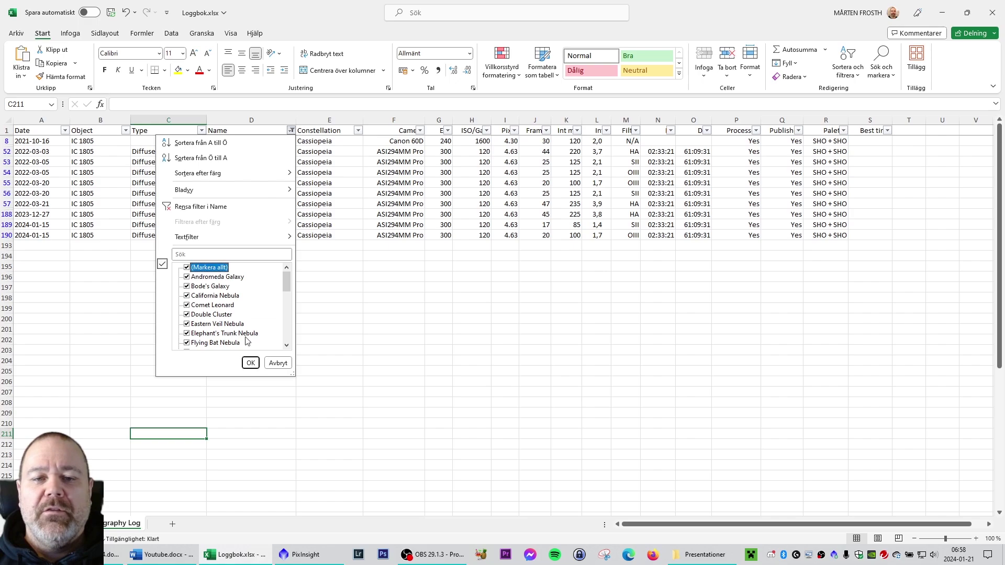
pyautogui.click(251, 363)
pyautogui.scroll(2, 255, 344)
pyautogui.scroll(-20, 279, 310)
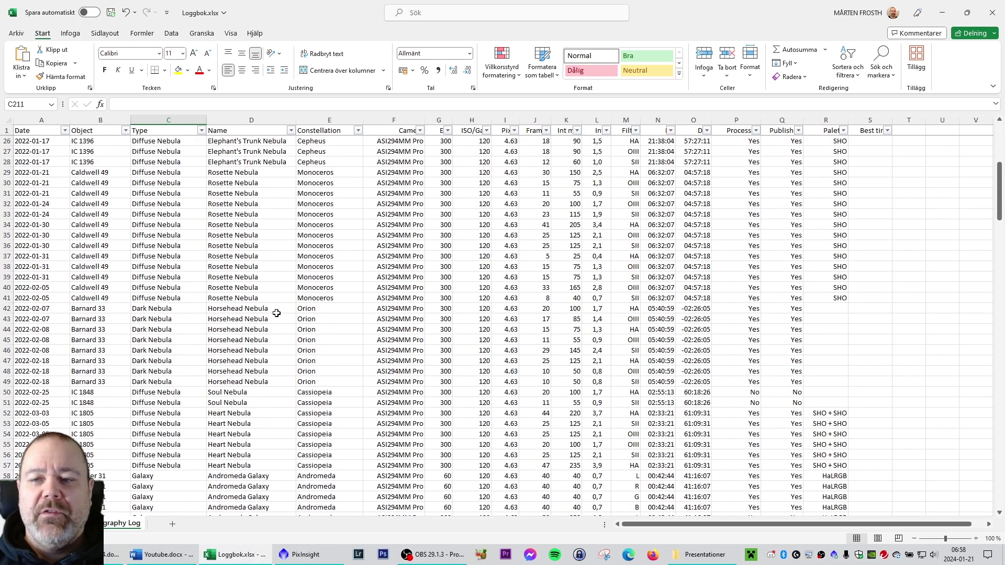
pyautogui.scroll(-20, 280, 309)
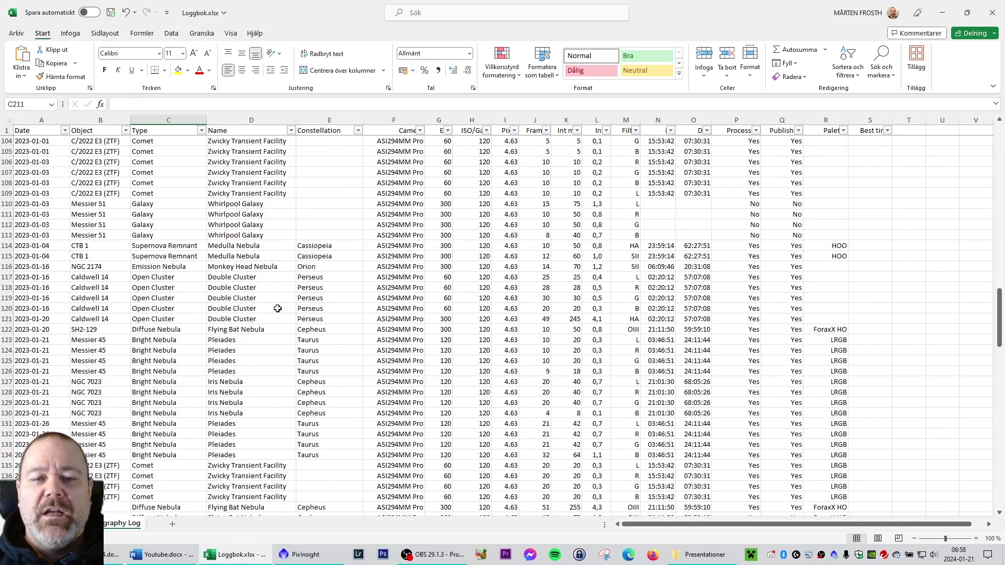
pyautogui.scroll(-12, 282, 308)
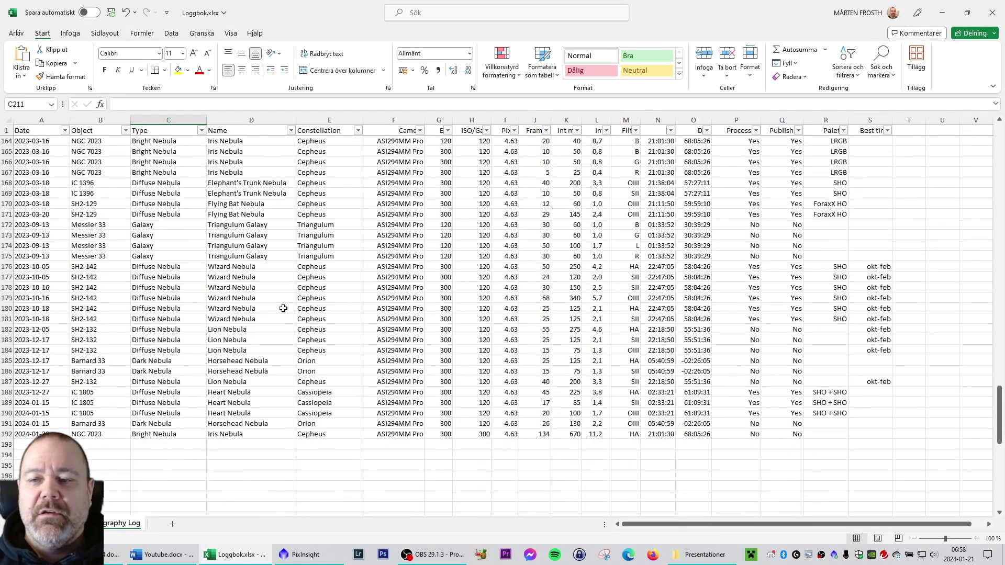
pyautogui.scroll(3, 283, 309)
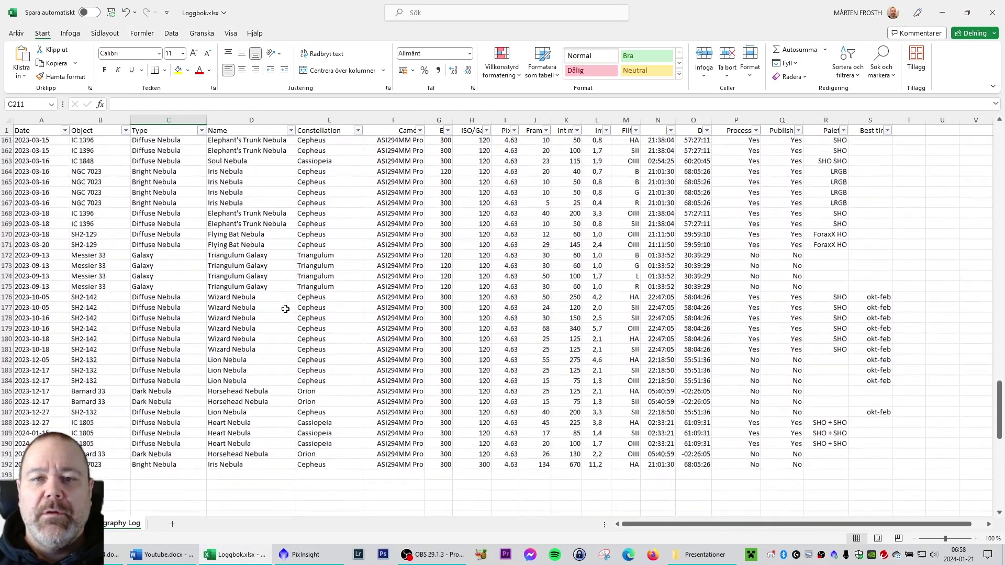
# Step: Filter the log's Name column to show only the Heart Nebula sessions
pyautogui.click(290, 131)
pyautogui.click(188, 268)
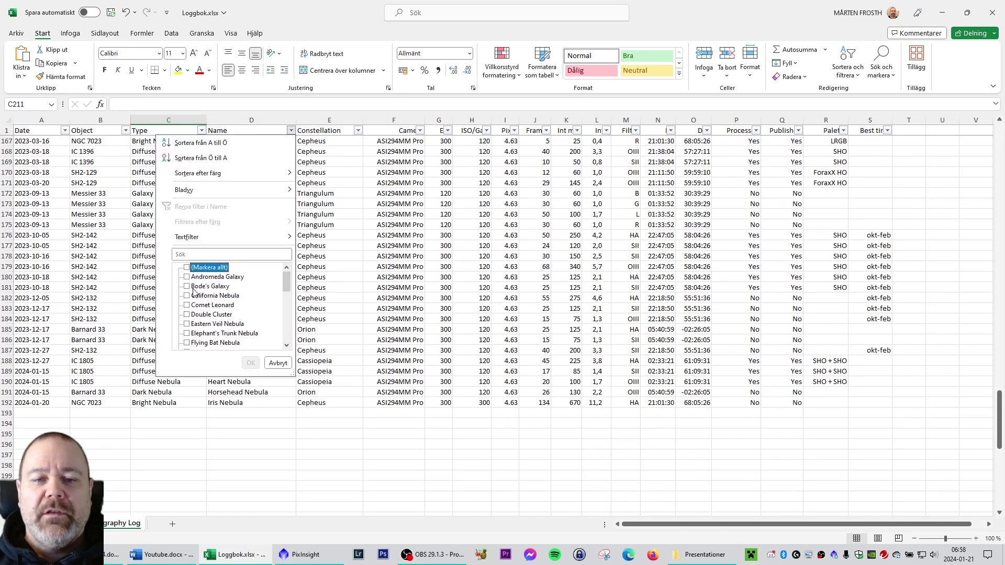
pyautogui.scroll(-1, 193, 292)
pyautogui.click(187, 324)
pyautogui.click(251, 363)
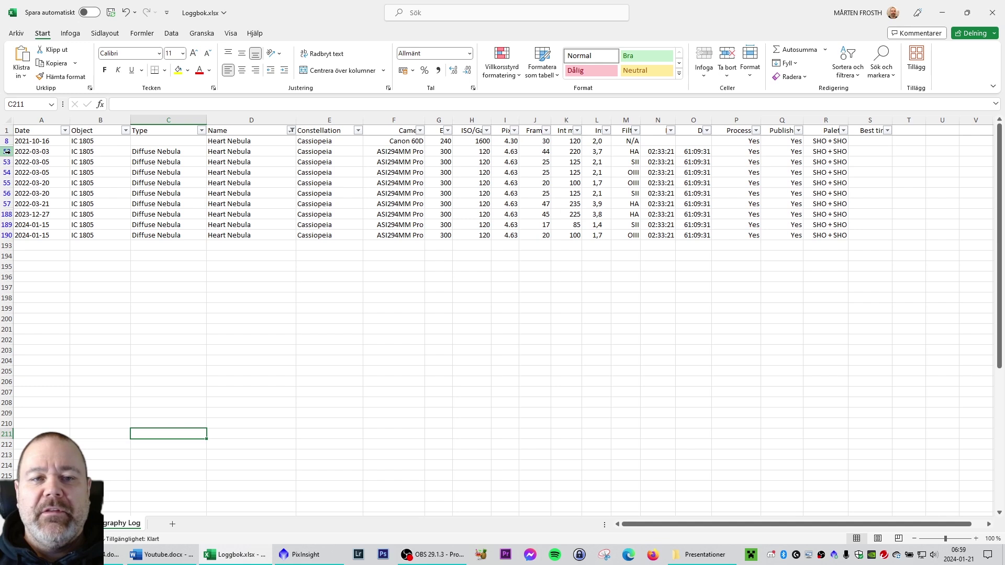
# Step: Examine the 2021-10-16 Canon 60D session and the first ASI294MM Pro session, dated 2022-03-03
pyautogui.click(24, 142)
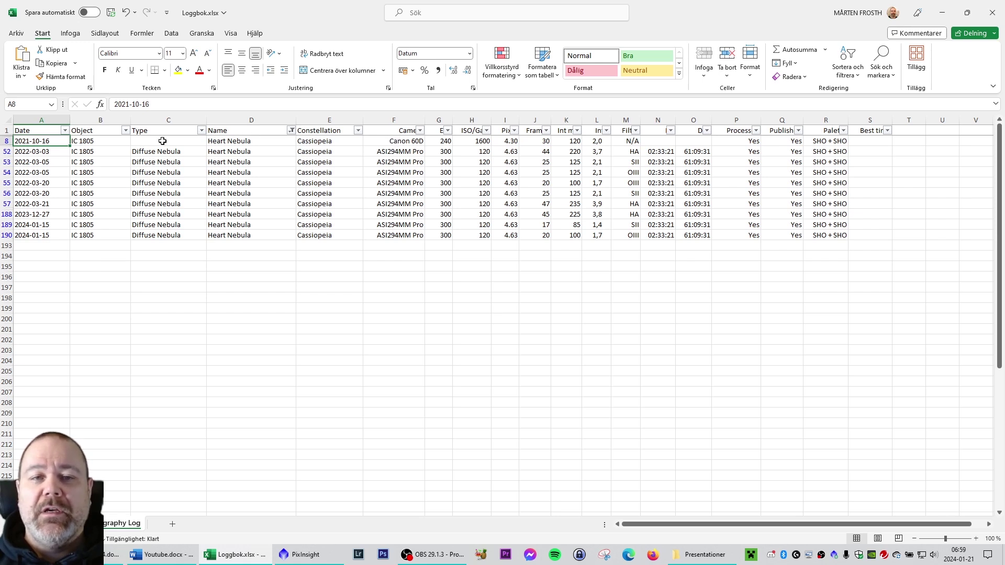
pyautogui.click(7, 142)
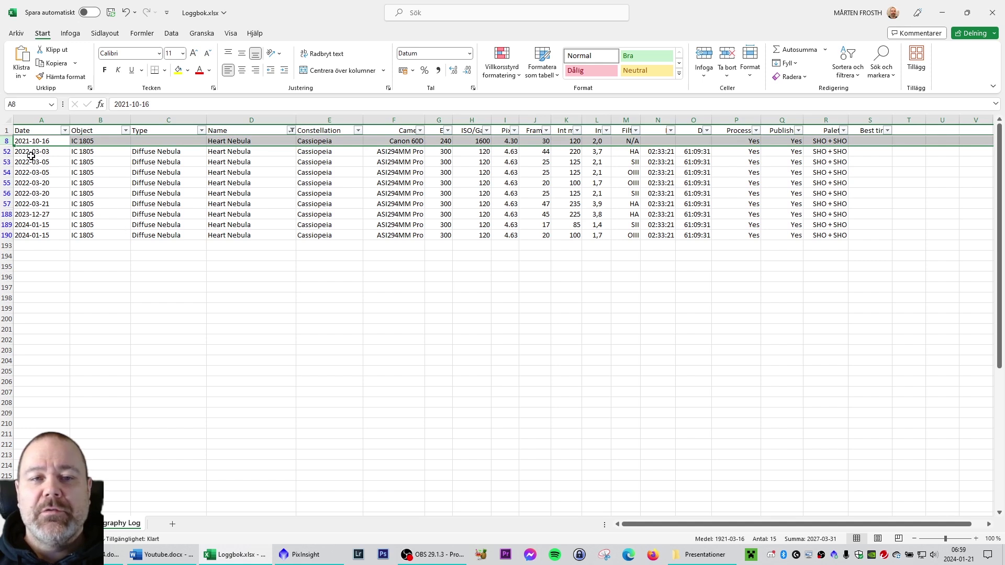
pyautogui.click(32, 153)
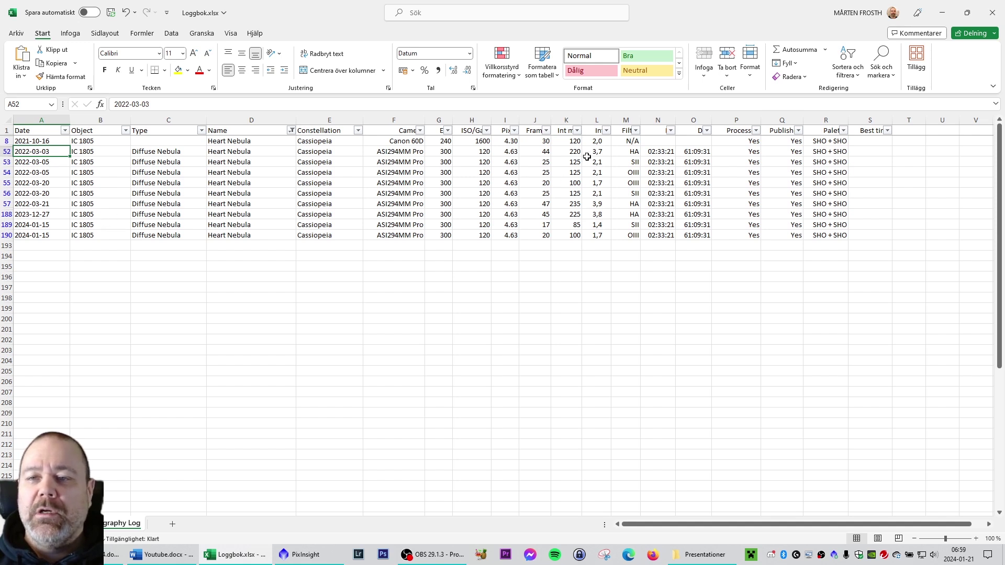
# Step: Check the summed frame counts and integration hours of the ASI294MM Pro sessions, and the hours of the HA sessions alone
pyautogui.moveTo(538, 152); pyautogui.dragTo(534, 237)
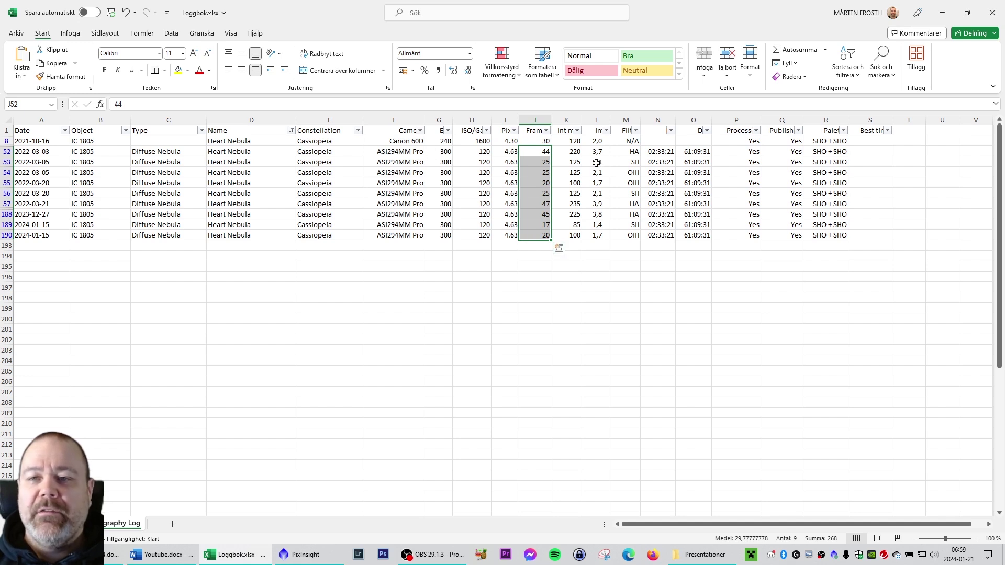
pyautogui.moveTo(597, 152); pyautogui.dragTo(596, 238)
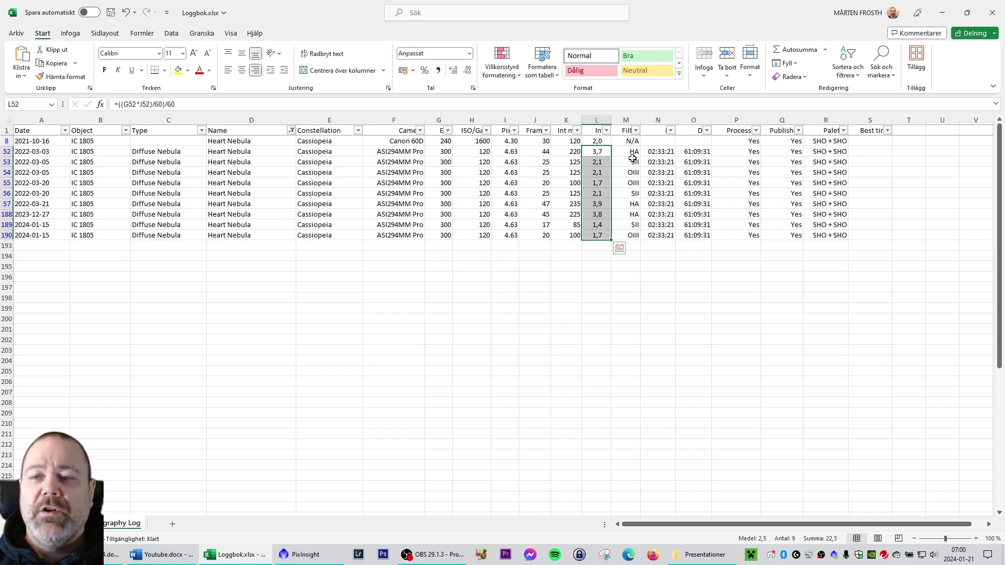
pyautogui.click(605, 151)
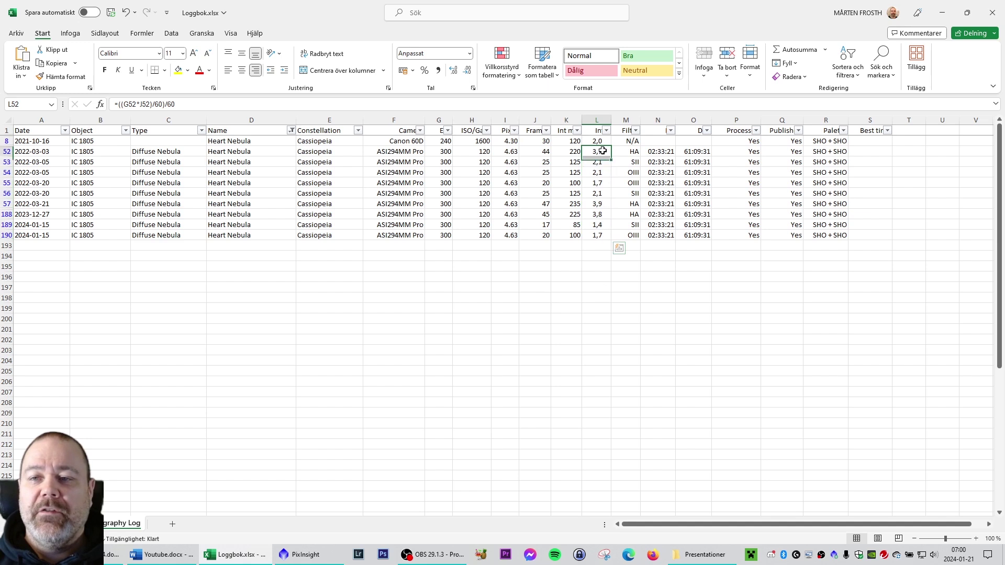
pyautogui.keyDown('ctrl'); pyautogui.click(596, 204); pyautogui.keyUp('ctrl')
pyautogui.keyDown('ctrl'); pyautogui.click(591, 215); pyautogui.keyUp('ctrl')
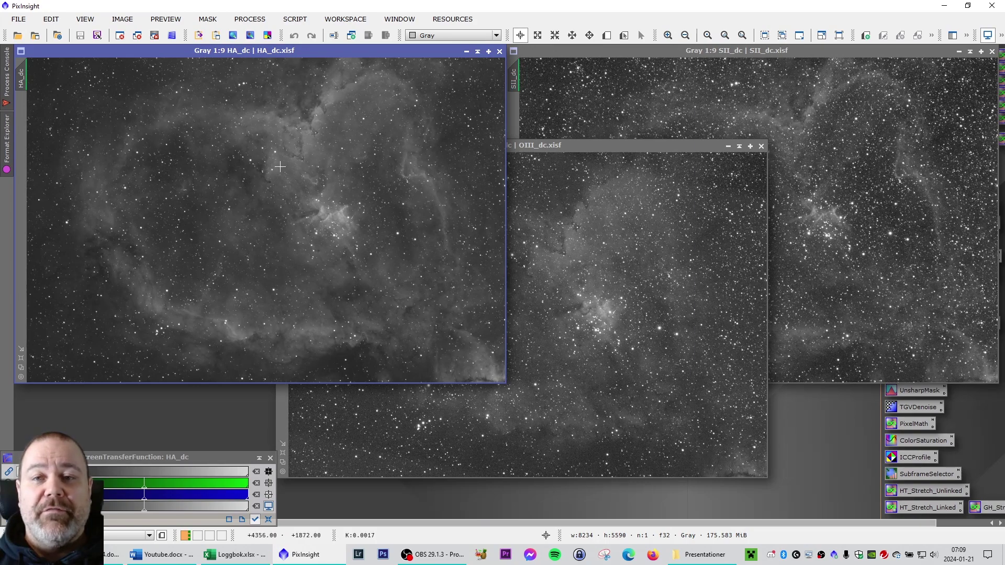
# Step: In PixInsight, view the SII_dc and OIII_dc images and close both, keeping HA_dc open
pyautogui.click(680, 53)
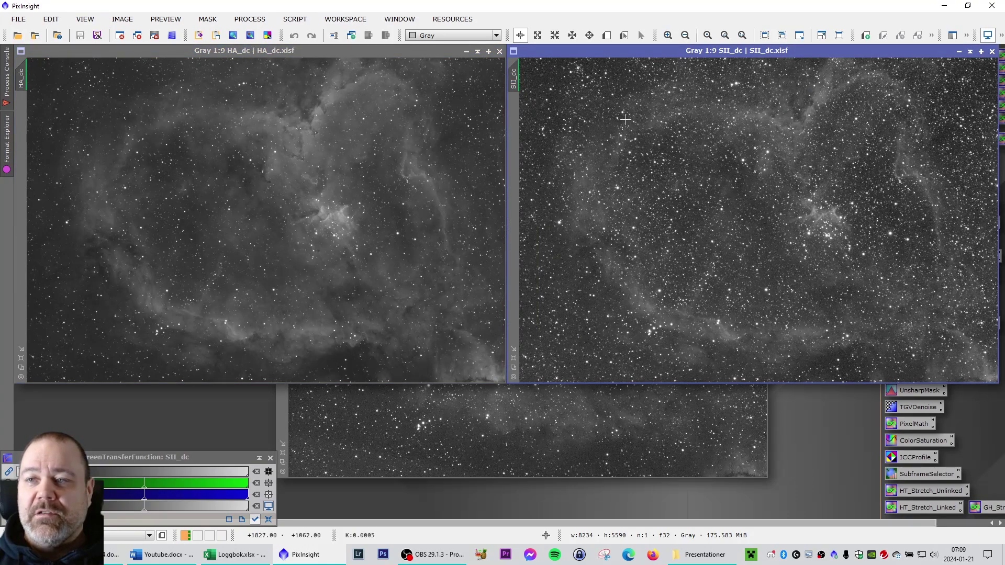
pyautogui.click(449, 403)
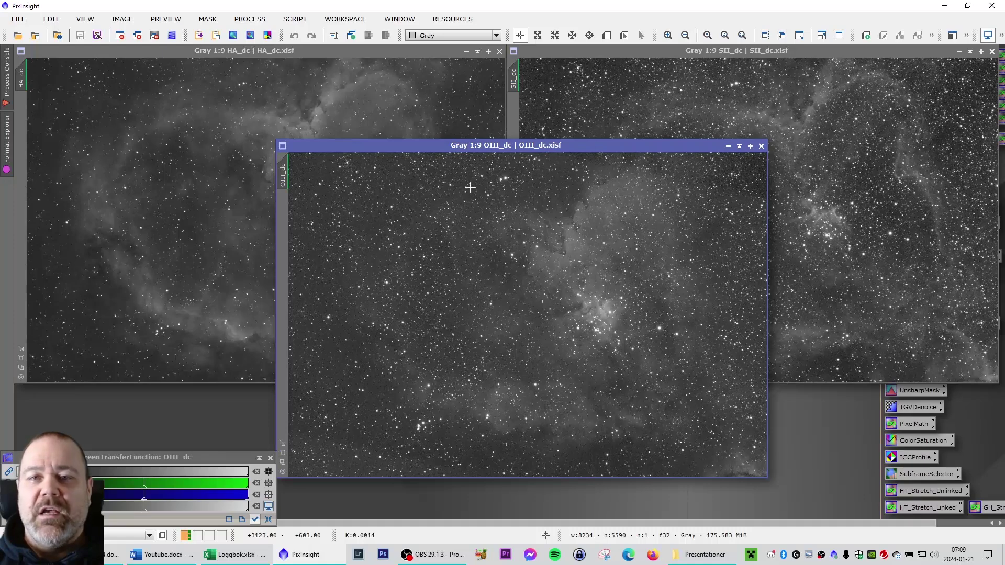
pyautogui.click(761, 146)
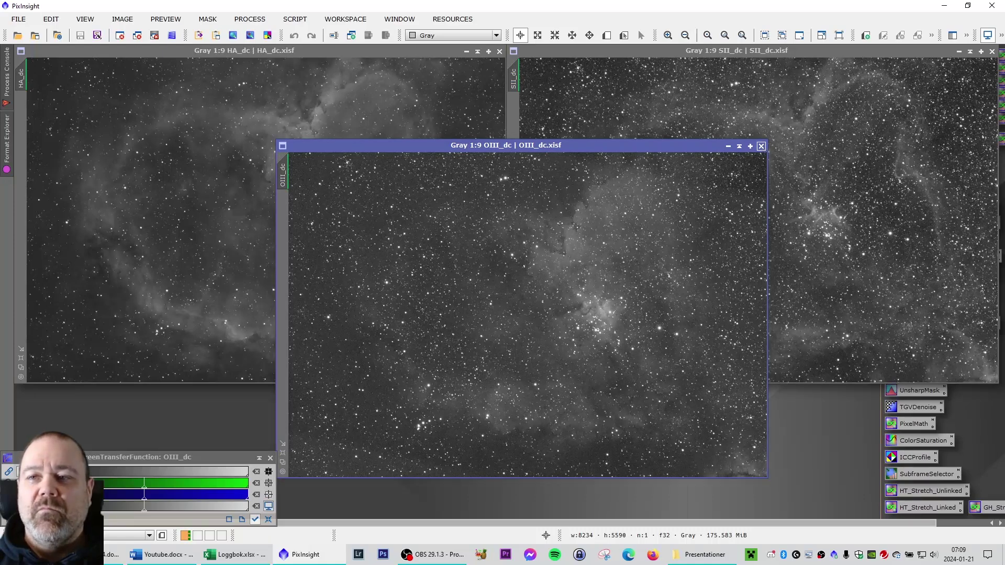
pyautogui.click(992, 52)
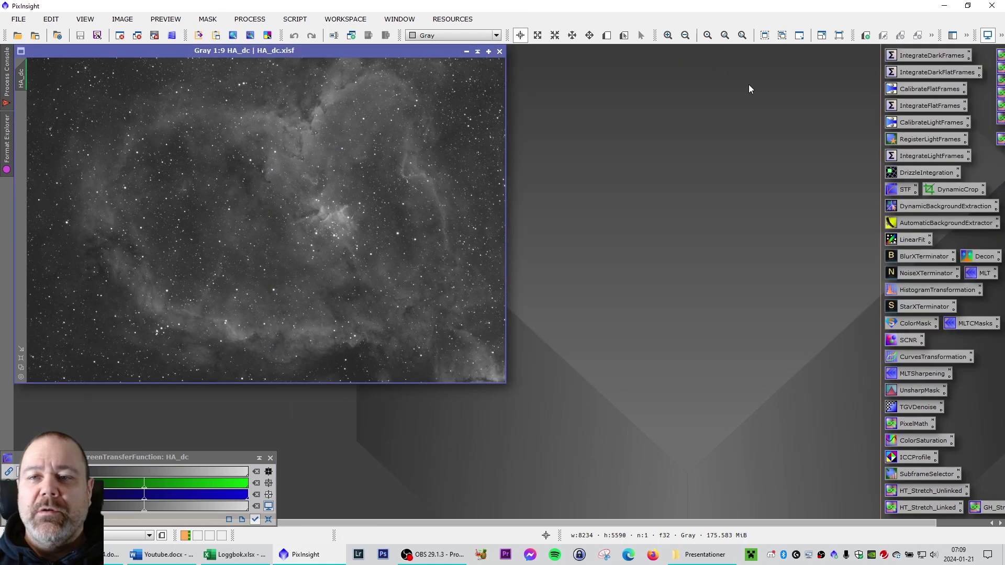
# Step: Stack the HA_dc_dbe, HA_dc_dbe_lf and HA_dc_dbe_lf_bxt windows in turn over HA_dc to compare each processing stage with its successor
pyautogui.moveTo(236, 54); pyautogui.dragTo(242, 62)
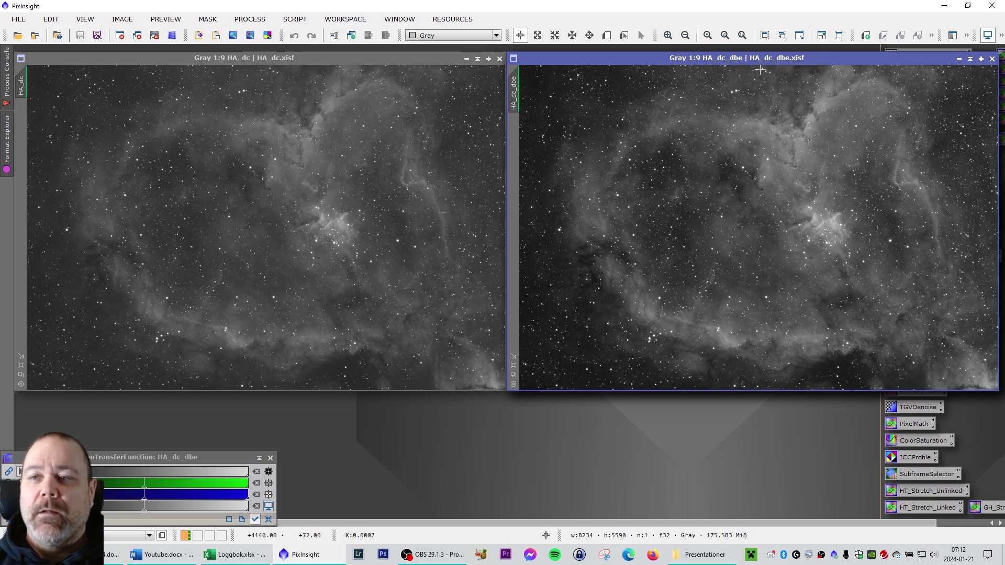
pyautogui.moveTo(764, 59); pyautogui.dragTo(272, 62)
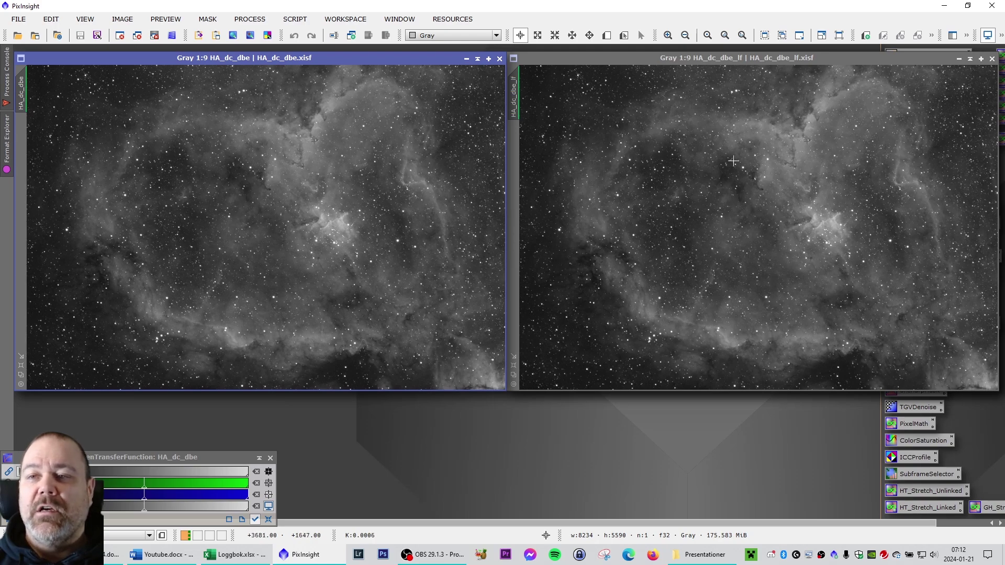
pyautogui.click(809, 59)
pyautogui.moveTo(809, 59); pyautogui.dragTo(322, 61)
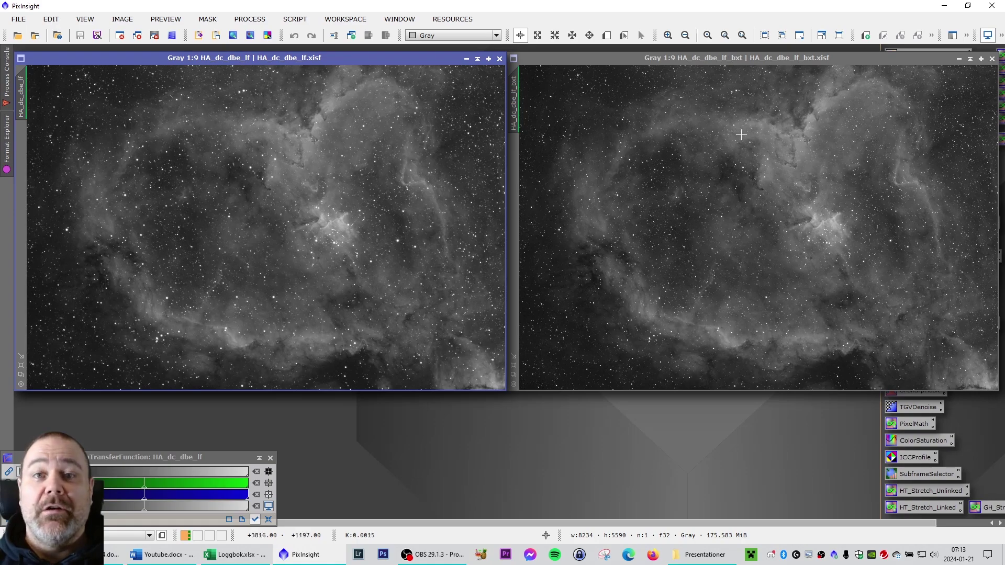
pyautogui.moveTo(749, 57); pyautogui.dragTo(253, 61)
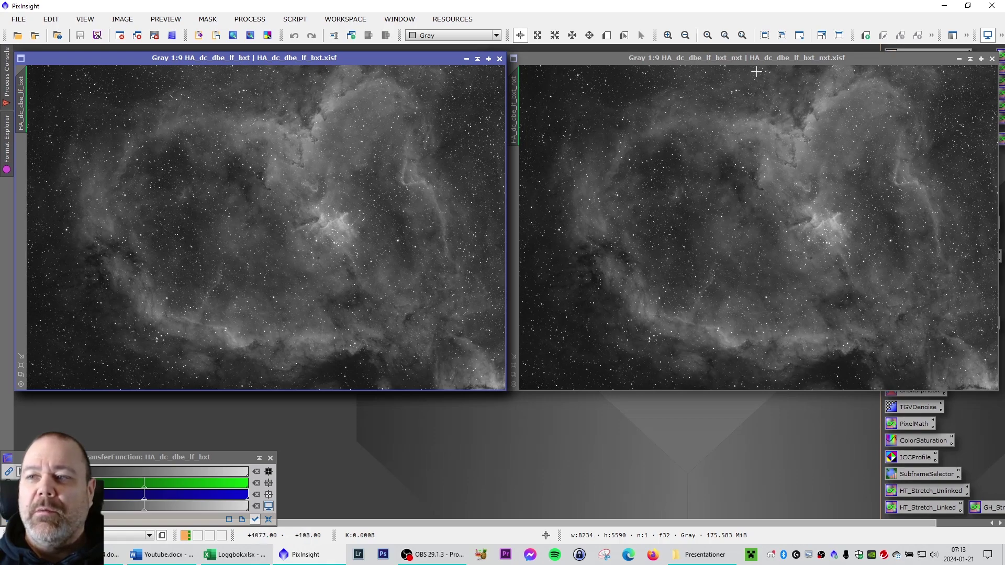
# Step: Close the earlier HA versions, including HA_dc, and move the HA_dc_dbe_lf_bxt_nxt window into the freed space
pyautogui.click(500, 59)
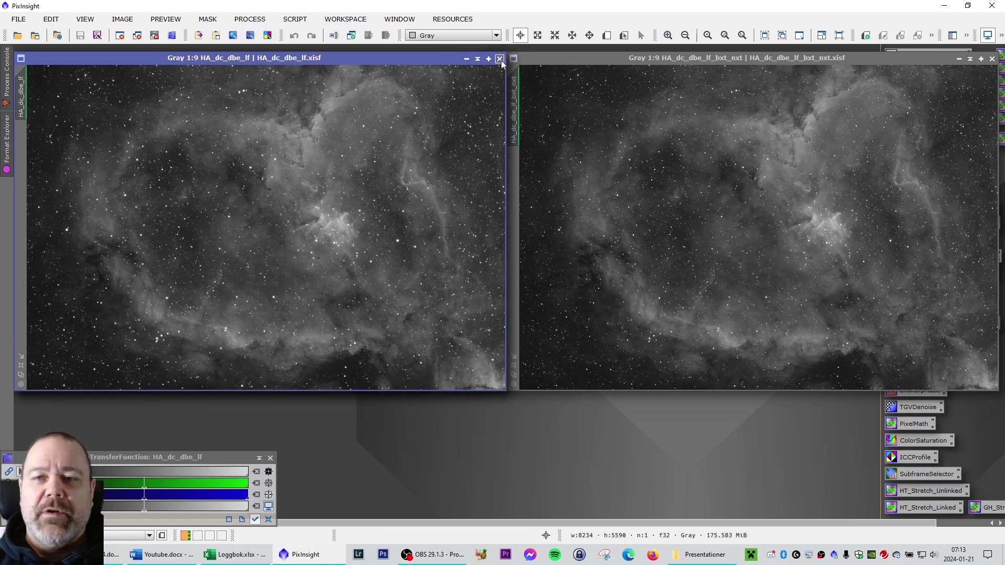
pyautogui.click(500, 60)
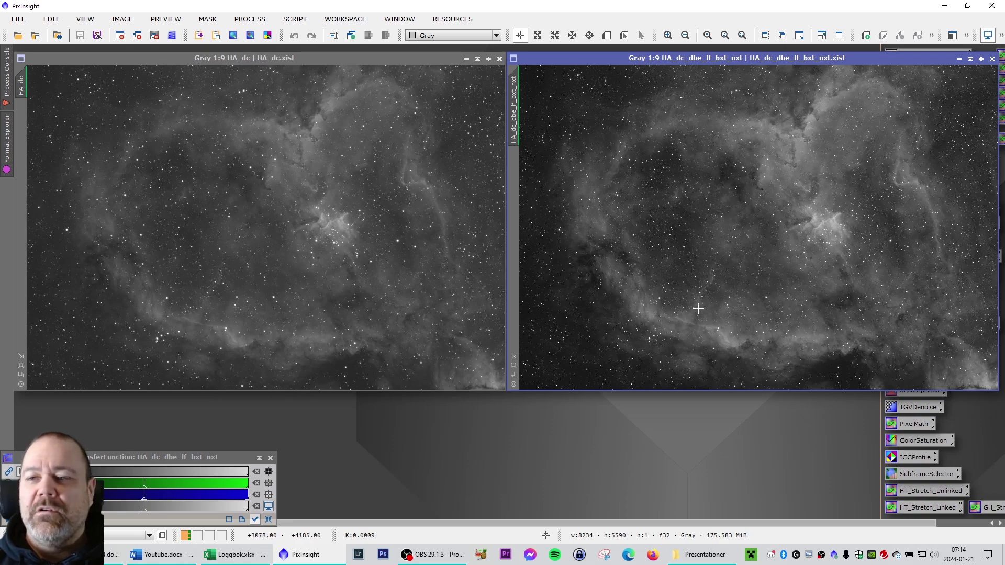
pyautogui.click(499, 58)
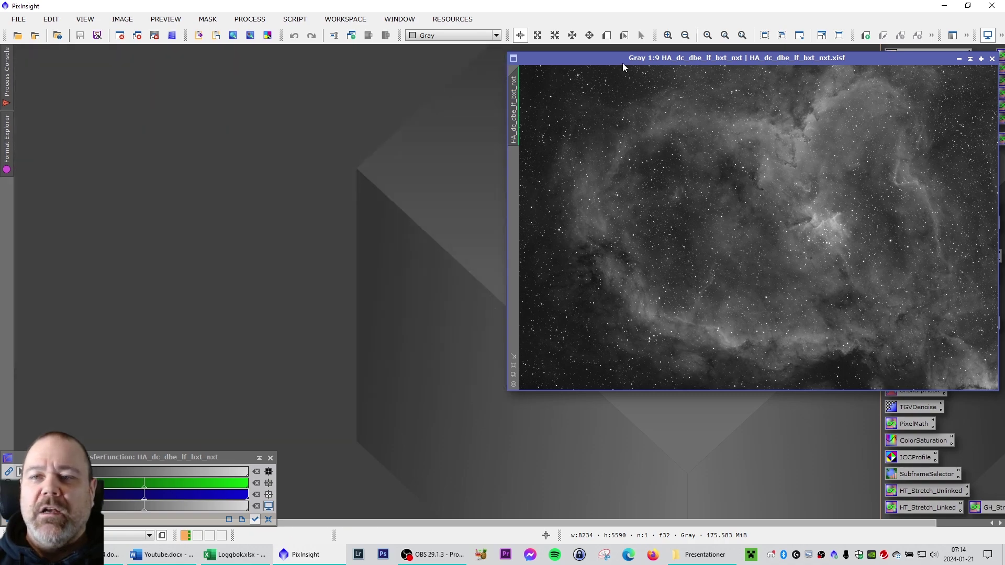
pyautogui.moveTo(628, 62); pyautogui.dragTo(139, 53)
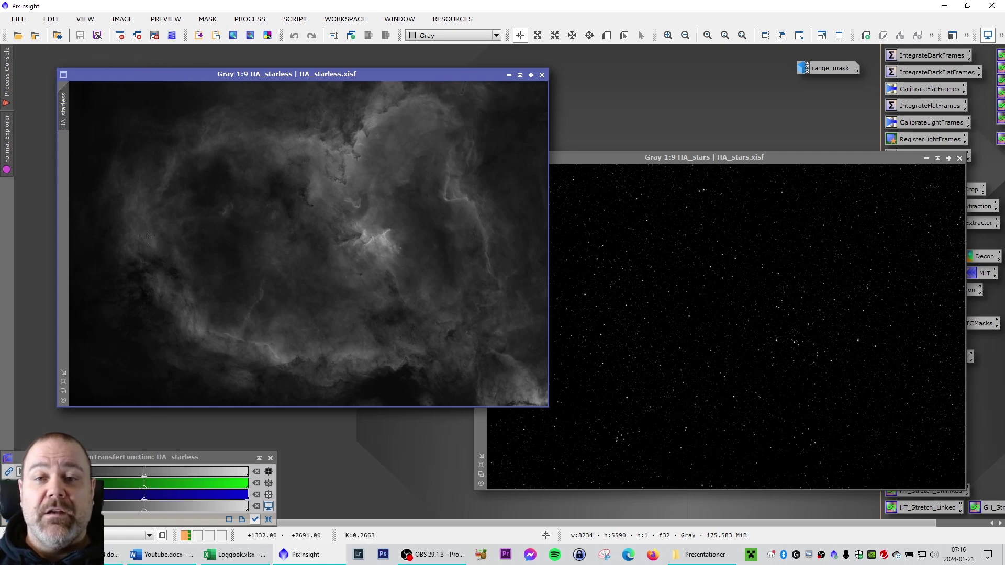
# Step: Bring the HA_stars image forward for viewing and close it, leaving HA_starless open
pyautogui.click(667, 159)
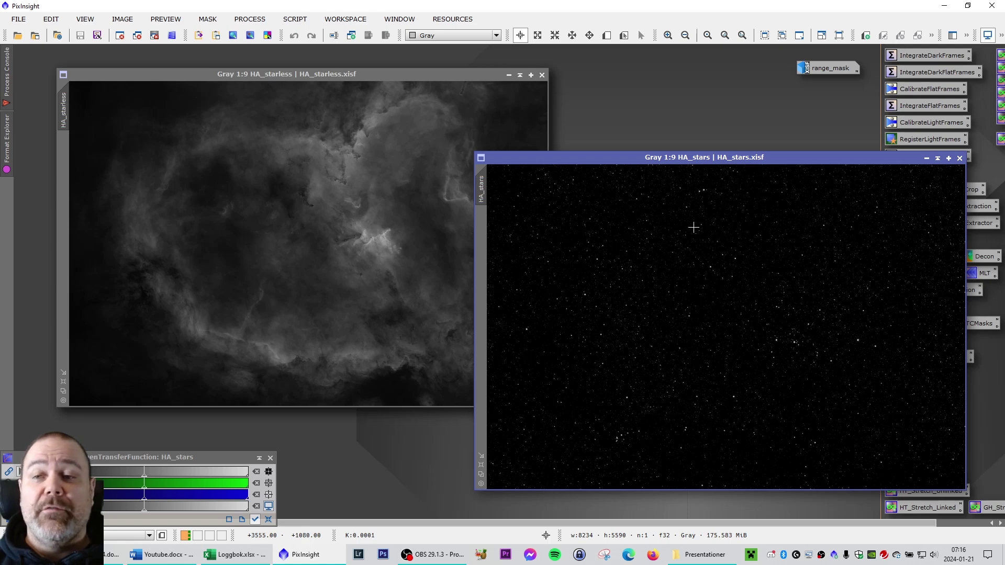
pyautogui.click(960, 158)
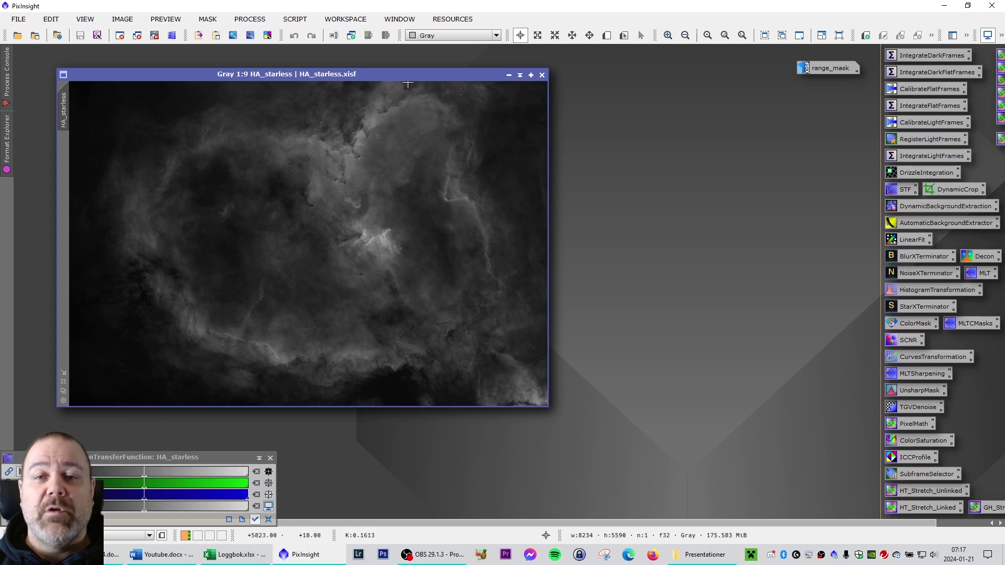
# Step: Restore the range_mask image beside HA_starless and apply it as the mask of HA_starless
pyautogui.doubleClick(830, 69)
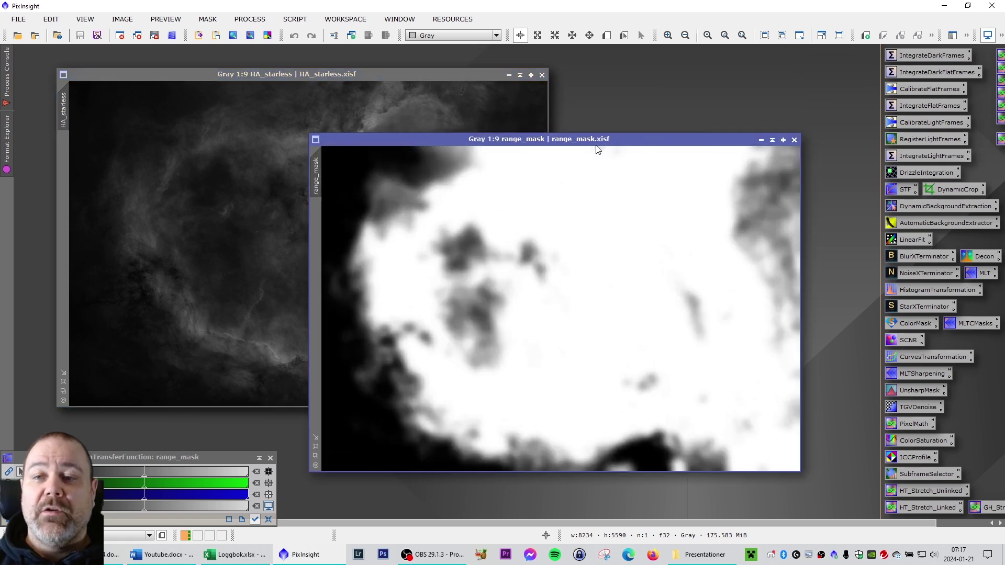
pyautogui.moveTo(605, 139); pyautogui.dragTo(708, 114)
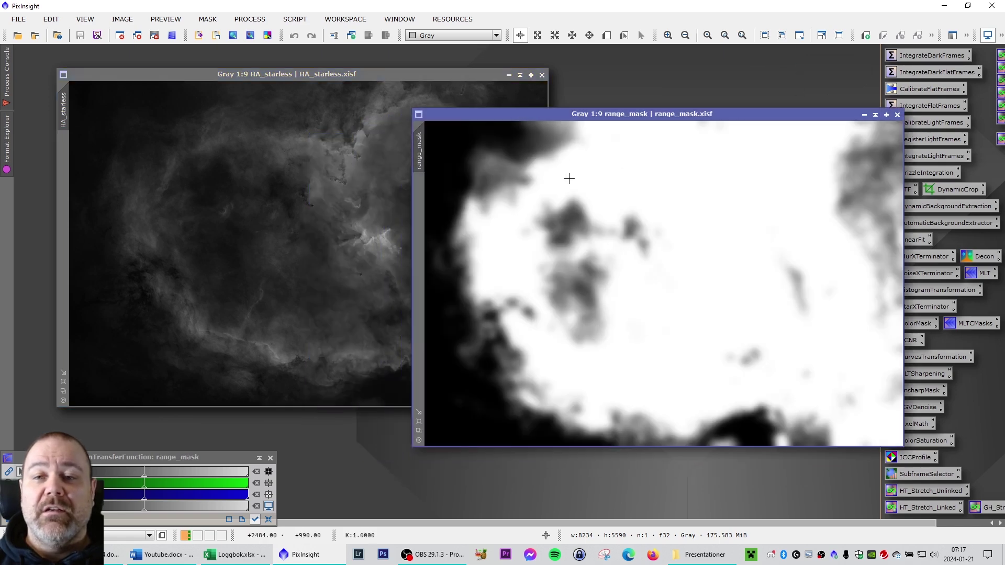
pyautogui.moveTo(421, 157); pyautogui.dragTo(77, 196)
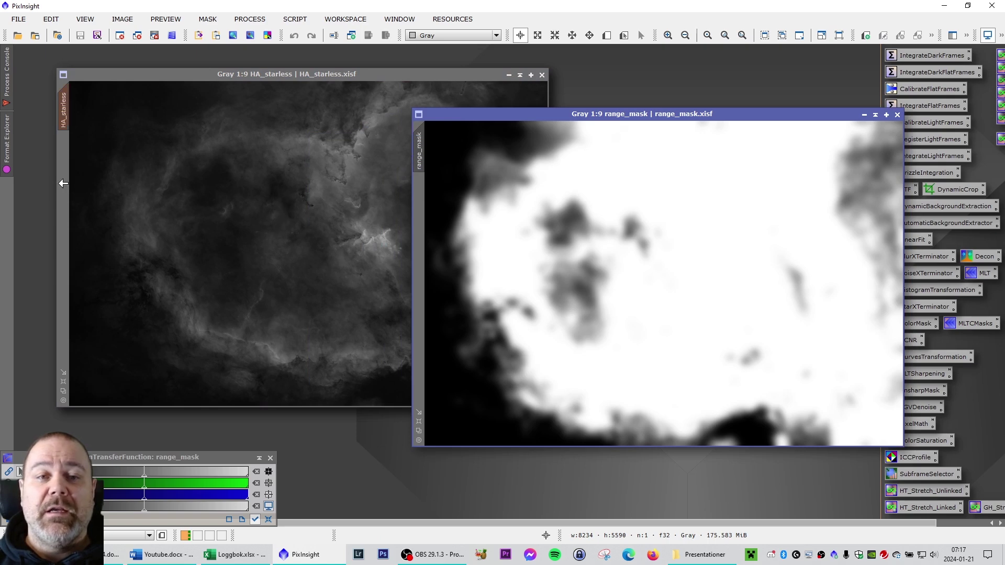
pyautogui.click(438, 73)
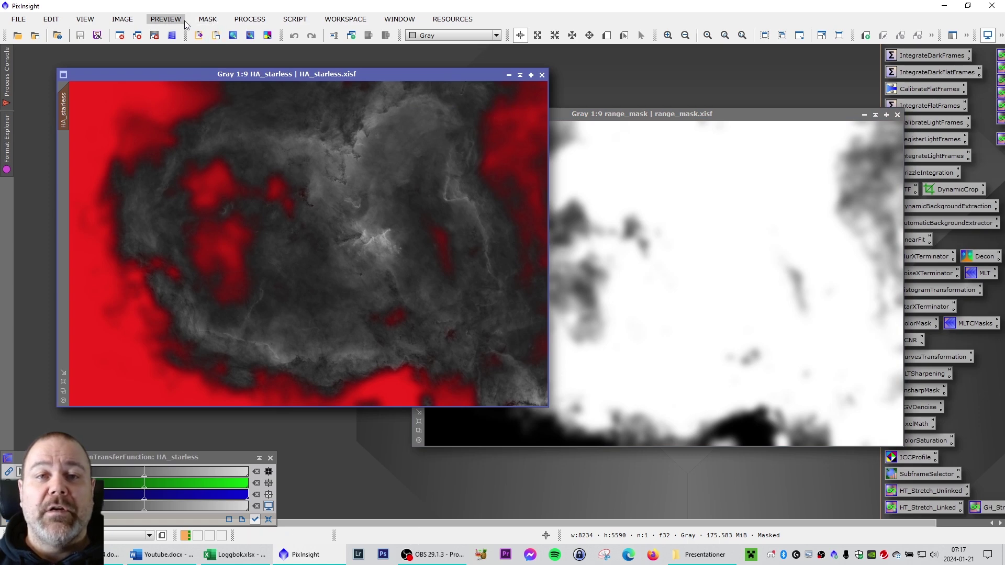
# Step: Invert the mask on HA_starless to show the opposite protection, and remove the mask from the image
pyautogui.click(202, 19)
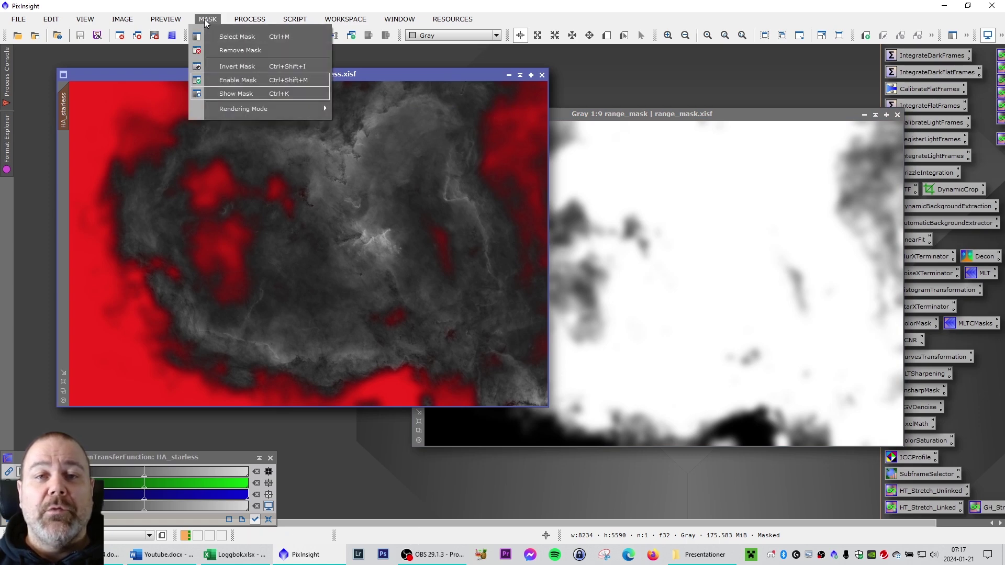
pyautogui.click(219, 65)
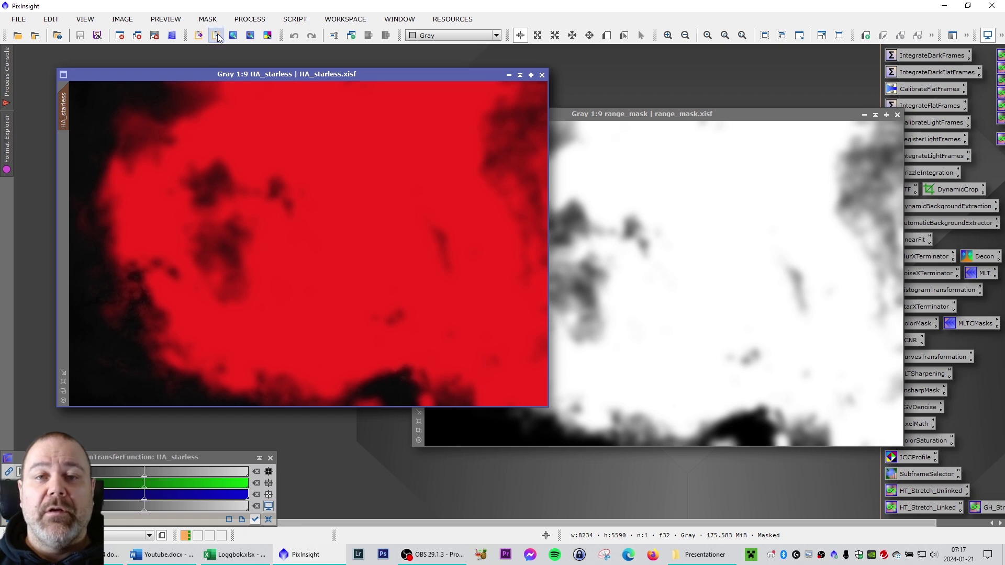
pyautogui.click(209, 20)
pyautogui.click(224, 54)
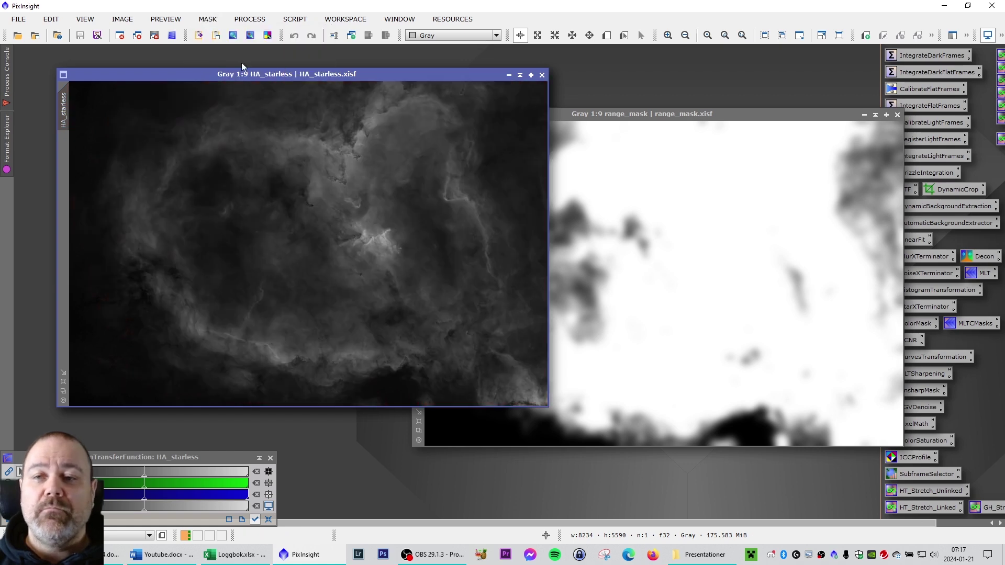
# Step: Minimize range_mask and arrange HA_starless_bg and HA_starless side by side for comparison
pyautogui.click(864, 115)
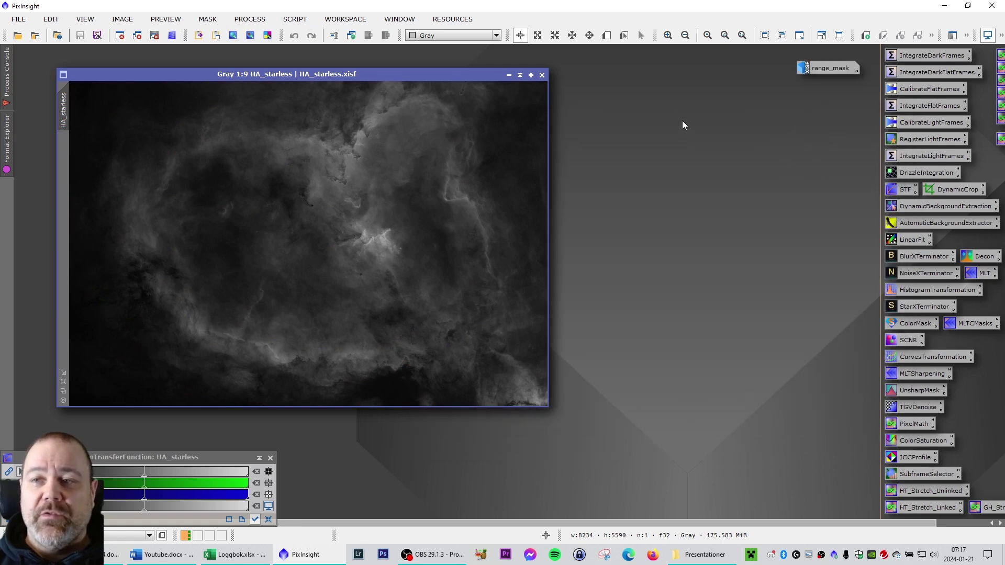
pyautogui.moveTo(325, 79); pyautogui.dragTo(770, 153)
pyautogui.moveTo(615, 151); pyautogui.dragTo(621, 102)
pyautogui.moveTo(432, 77); pyautogui.dragTo(395, 107)
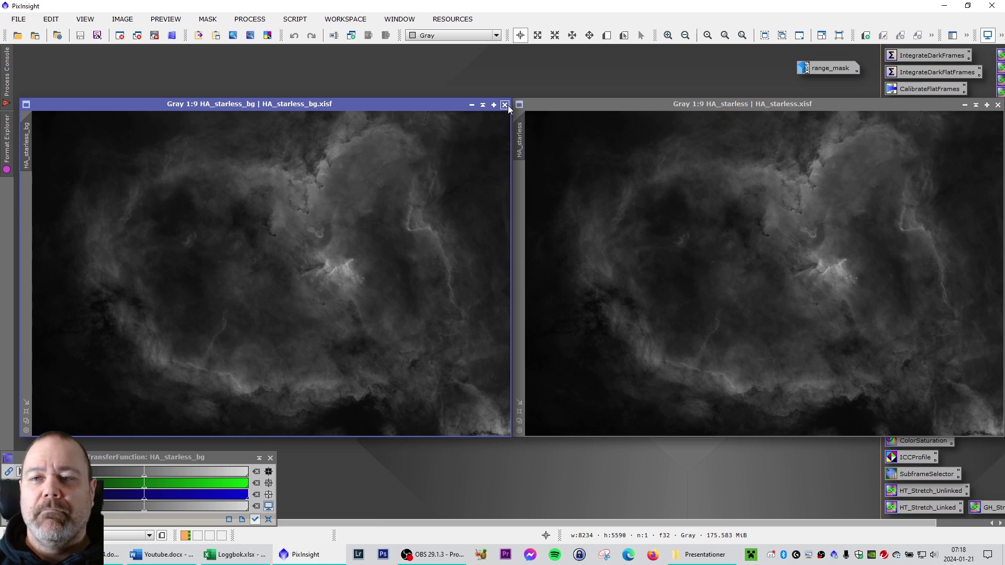
# Step: Close the remaining HA images and range_mask, and close SHO_stars while keeping SHO_starless open
pyautogui.click(507, 105)
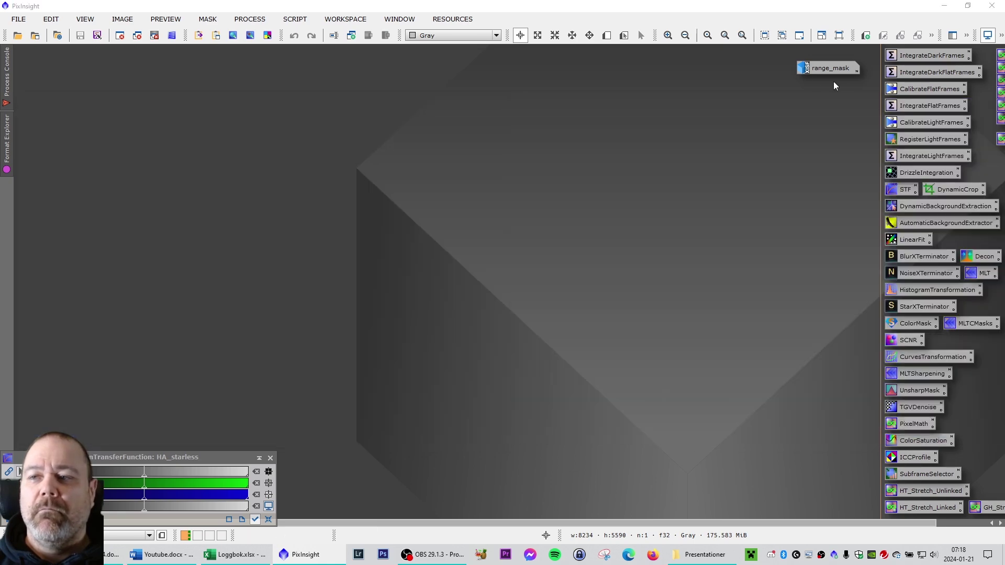
pyautogui.rightClick(808, 72)
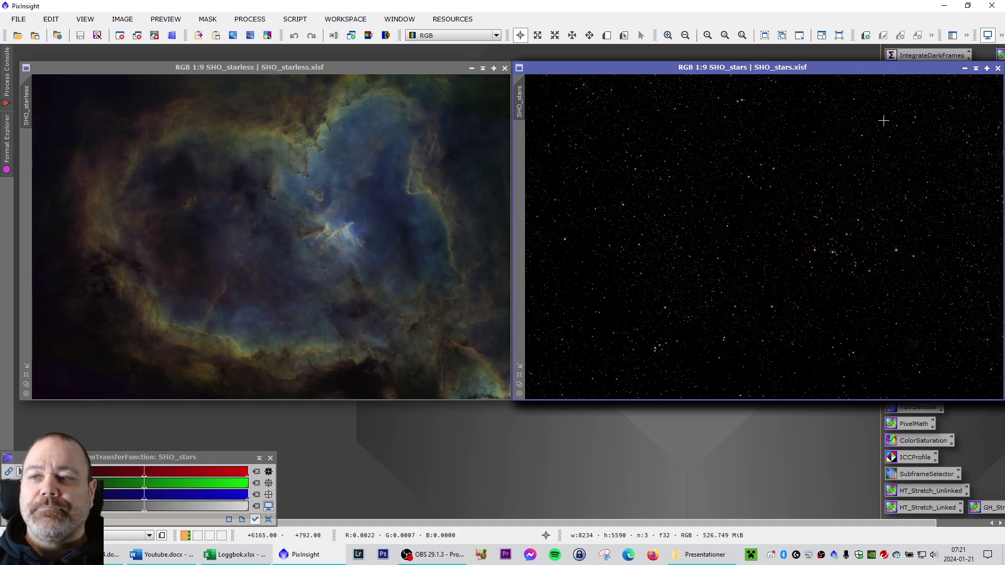
pyautogui.click(997, 69)
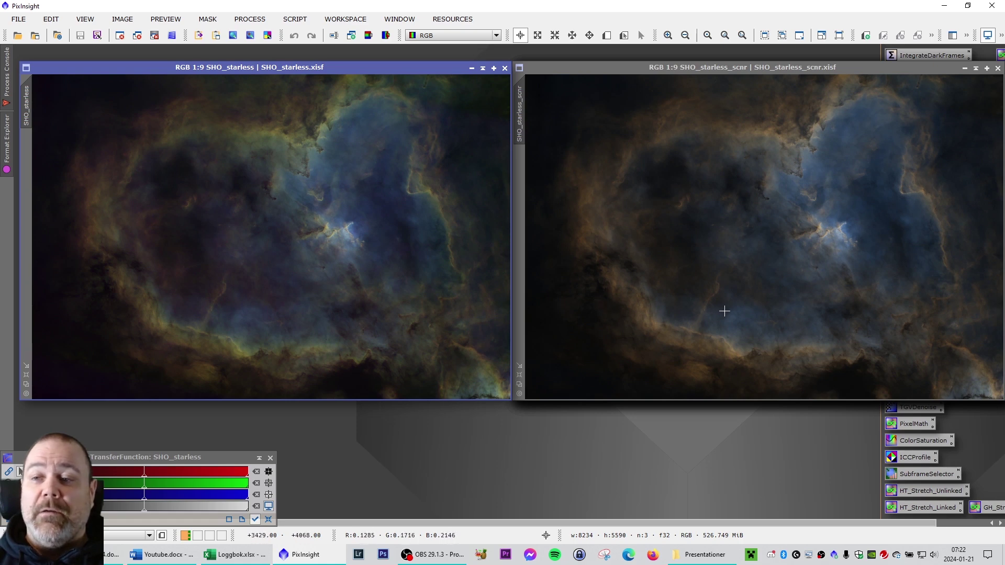
# Step: Stack the scnr, color, sharp, noise and dark versions over SHO_starless in turn, comparing each with the following processing stage
pyautogui.moveTo(792, 69); pyautogui.dragTo(297, 73)
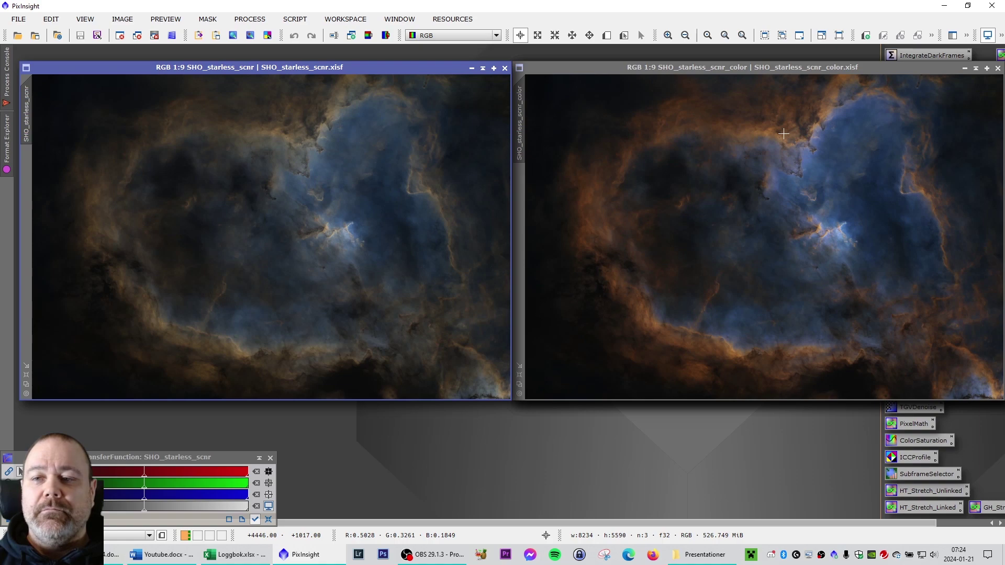
pyautogui.moveTo(799, 67); pyautogui.dragTo(303, 69)
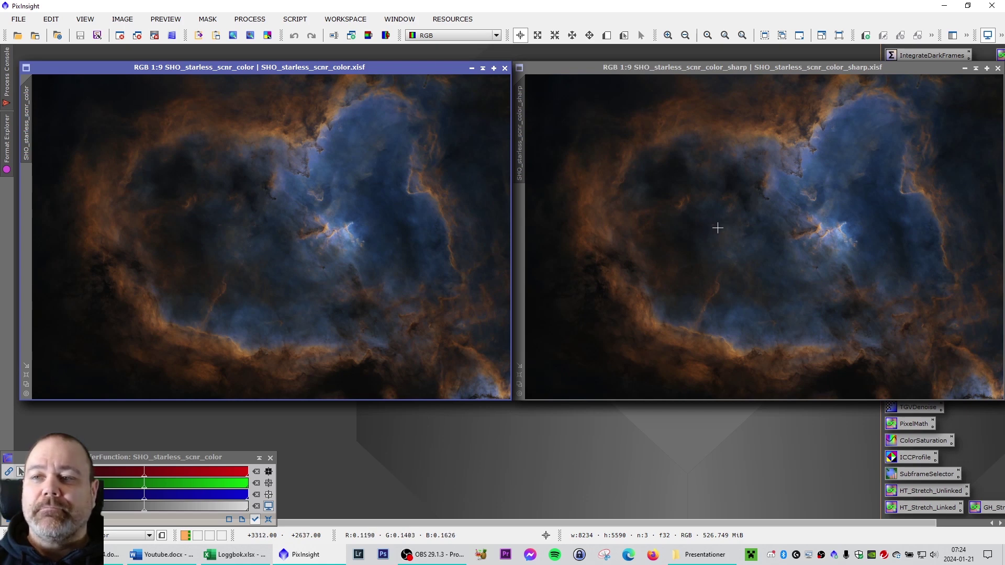
pyautogui.moveTo(846, 67); pyautogui.dragTo(354, 67)
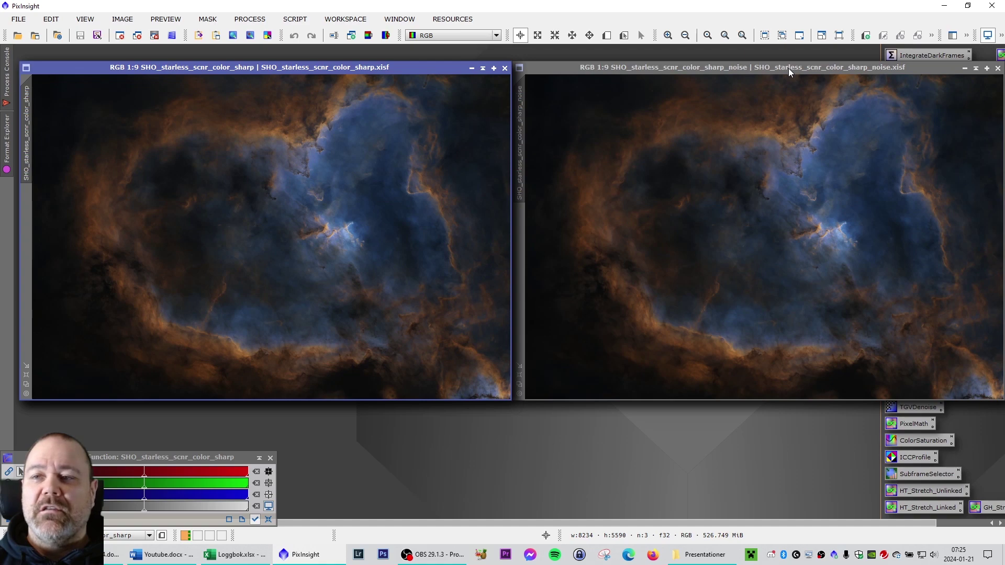
pyautogui.moveTo(788, 68); pyautogui.dragTo(291, 71)
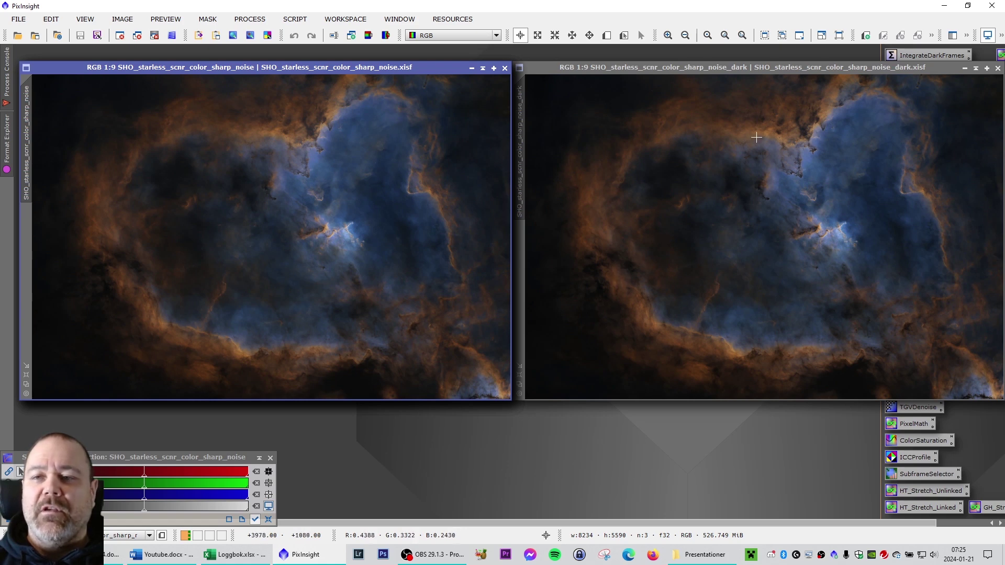
pyautogui.moveTo(773, 68); pyautogui.dragTo(284, 71)
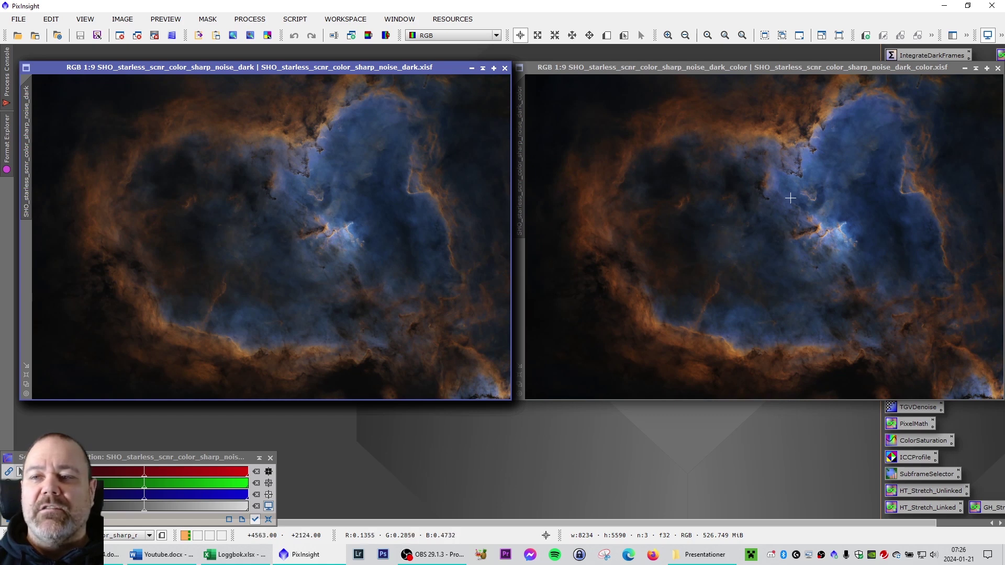
pyautogui.moveTo(842, 71)
pyautogui.mouseDown()
pyautogui.moveTo(841, 93)
pyautogui.moveTo(843, 70)
pyautogui.mouseUp()
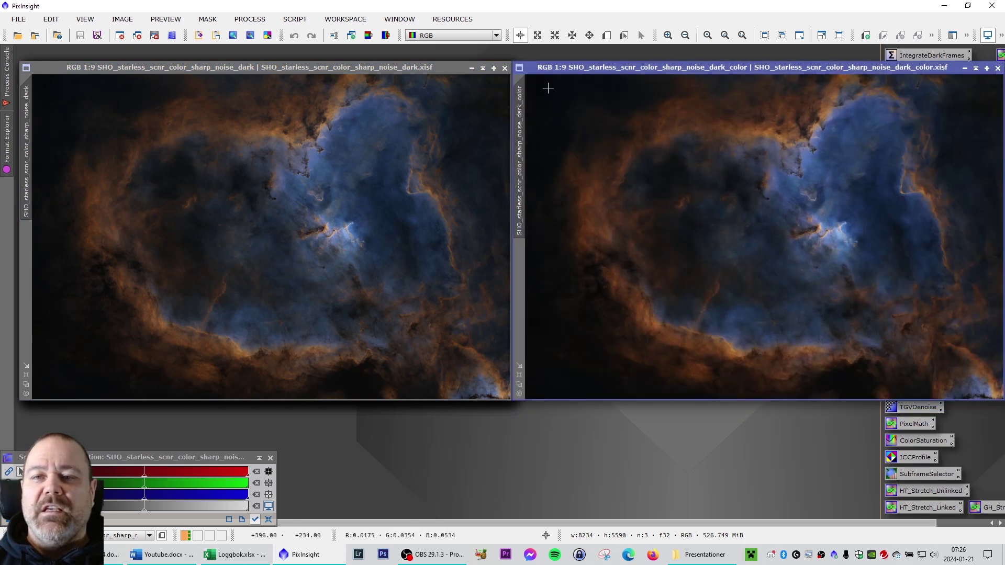
# Step: Close the stacked earlier SHO_starless versions one after another
pyautogui.click(504, 69)
pyautogui.click(504, 69)
pyautogui.click(503, 68)
pyautogui.click(504, 69)
pyautogui.click(504, 70)
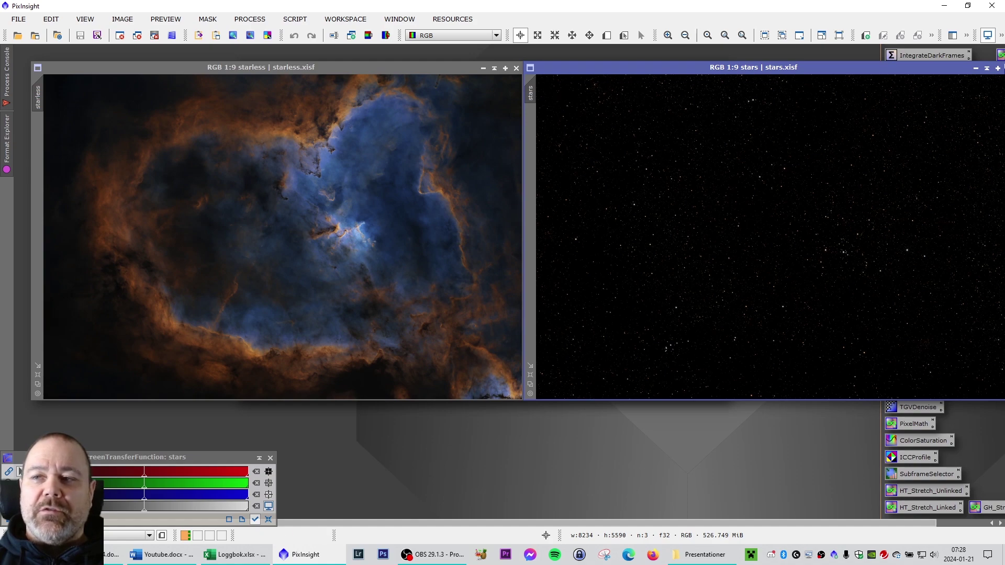
# Step: View the stars image enlarged, close it and starless, and move SHO_SHO_stars into the freed space
pyautogui.doubleClick(823, 68)
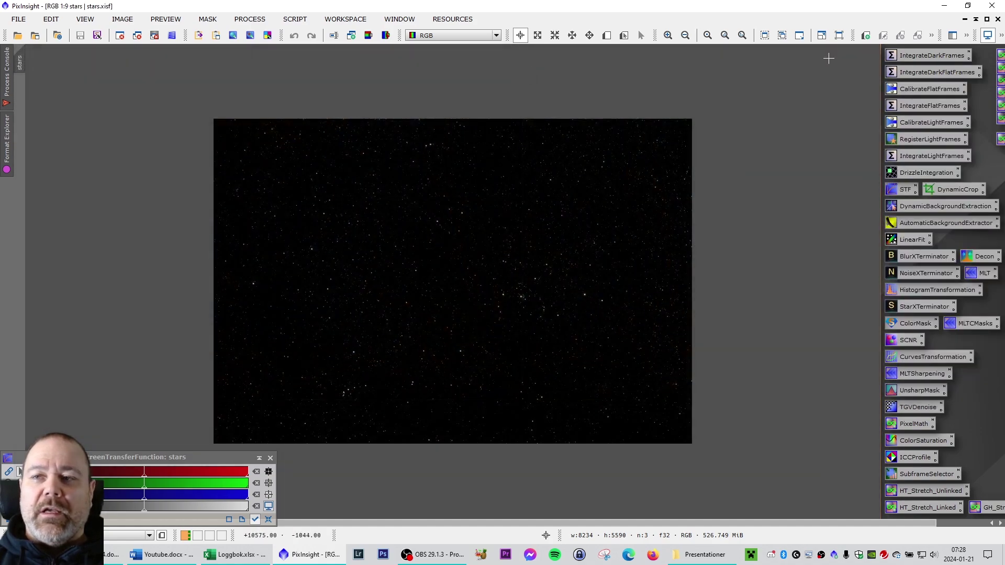
pyautogui.click(997, 20)
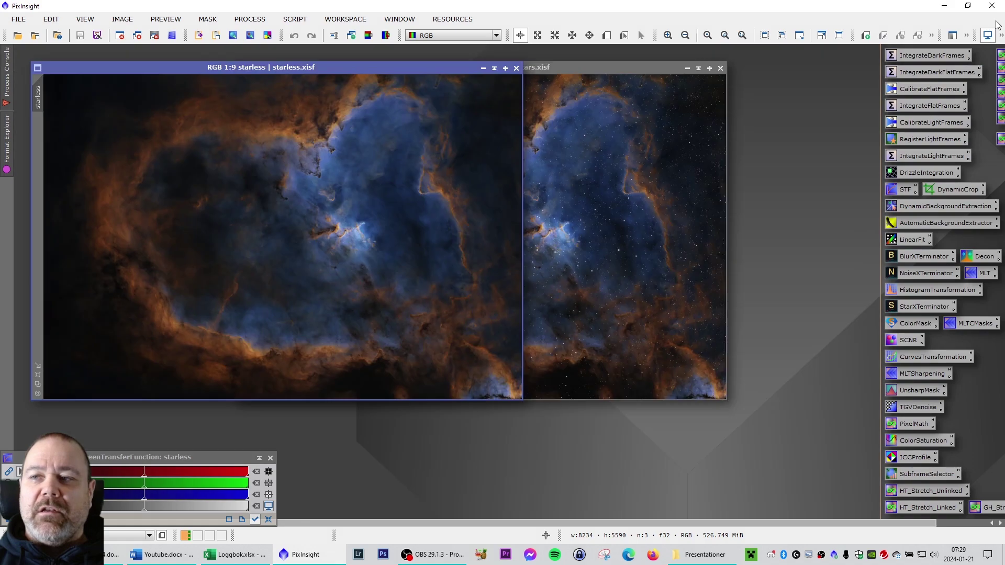
pyautogui.click(516, 69)
pyautogui.moveTo(559, 67); pyautogui.dragTo(482, 70)
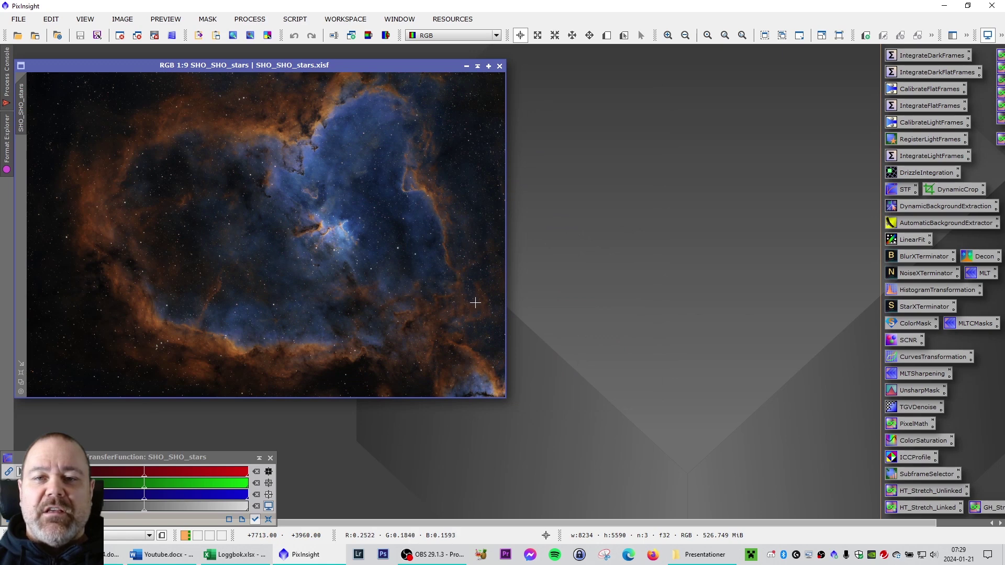
# Step: Open IC_1805_2022_SHO_HA_stars.xisf from the Final images > Original folder and place it beside SHO_SHO_stars
pyautogui.doubleClick(600, 291)
pyautogui.click(127, 38)
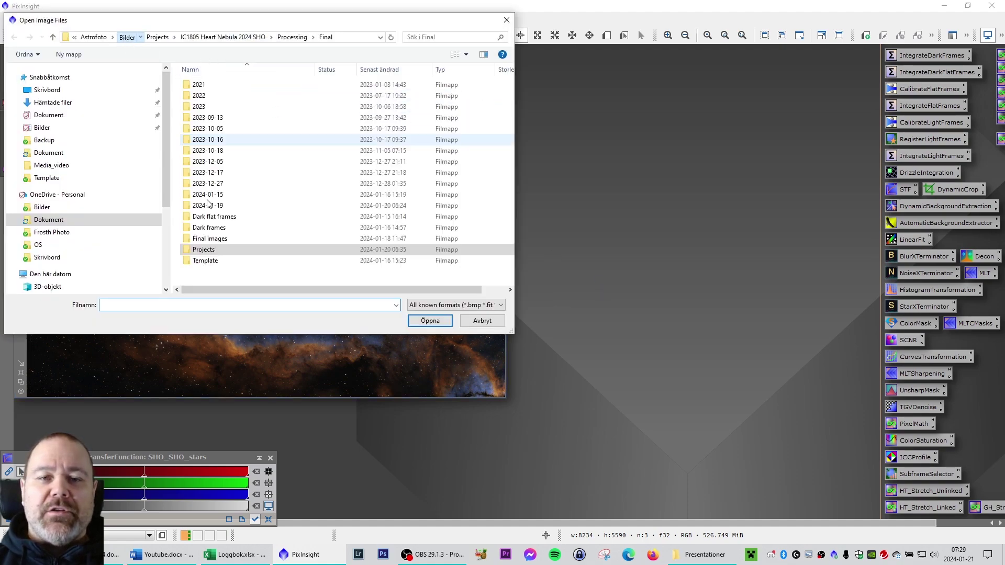
pyautogui.doubleClick(216, 240)
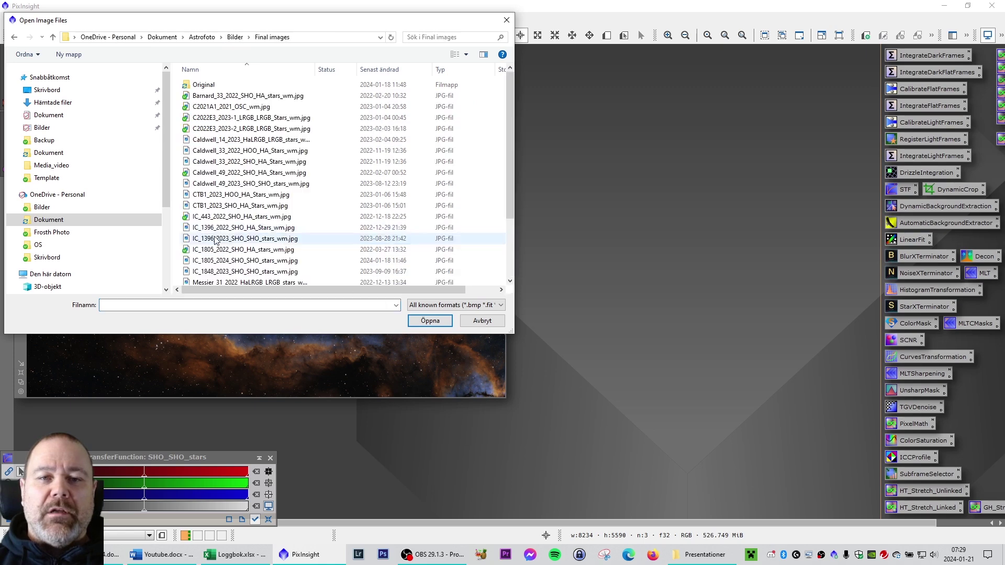
pyautogui.doubleClick(210, 85)
pyautogui.scroll(-2, 281, 252)
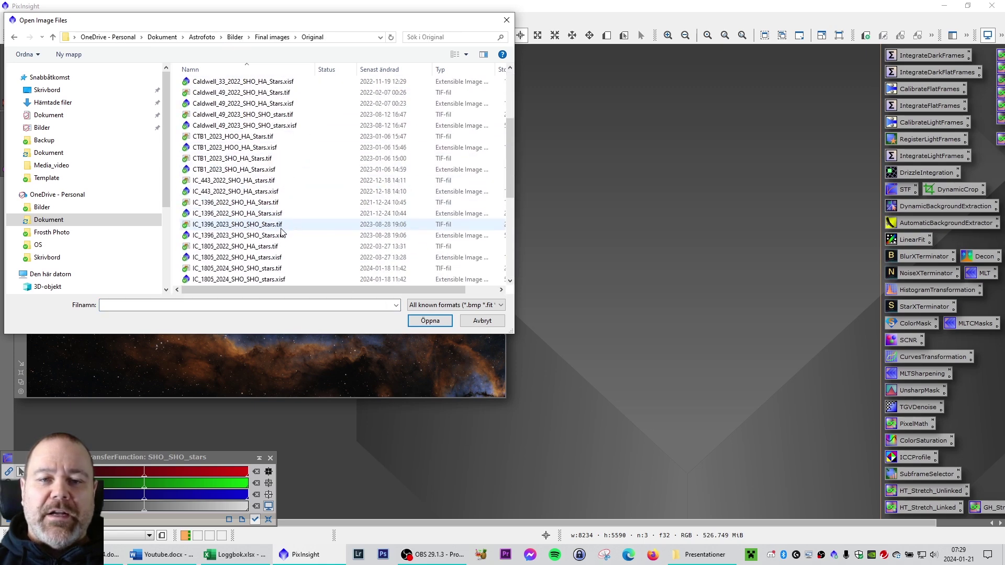
pyautogui.scroll(-2, 267, 244)
pyautogui.click(242, 247)
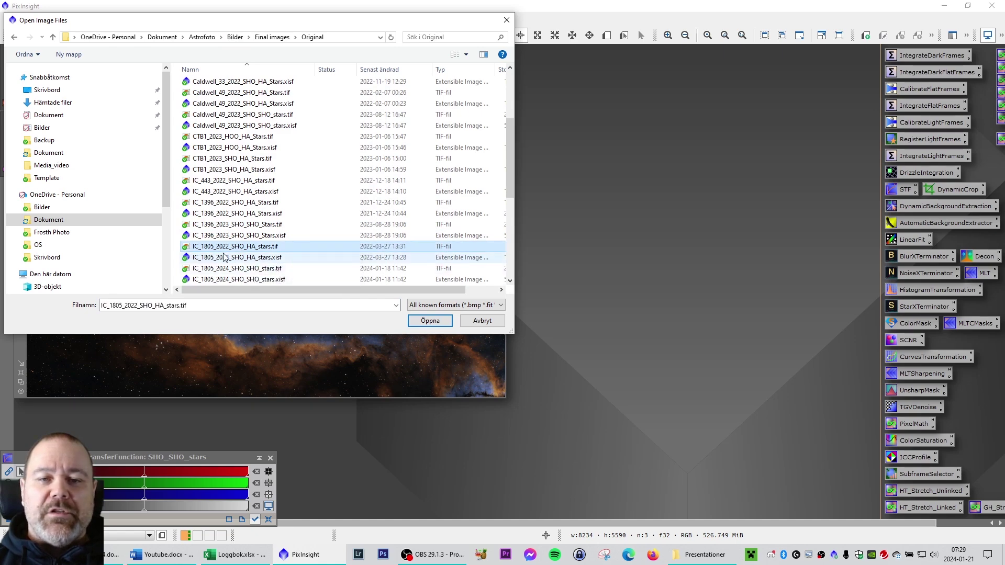
pyautogui.doubleClick(247, 280)
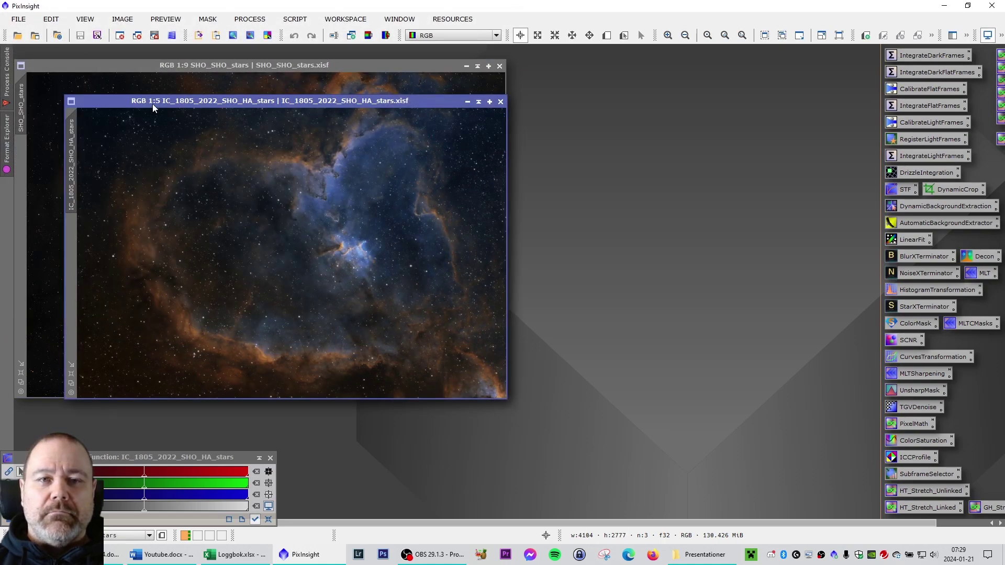
pyautogui.moveTo(154, 99); pyautogui.dragTo(597, 62)
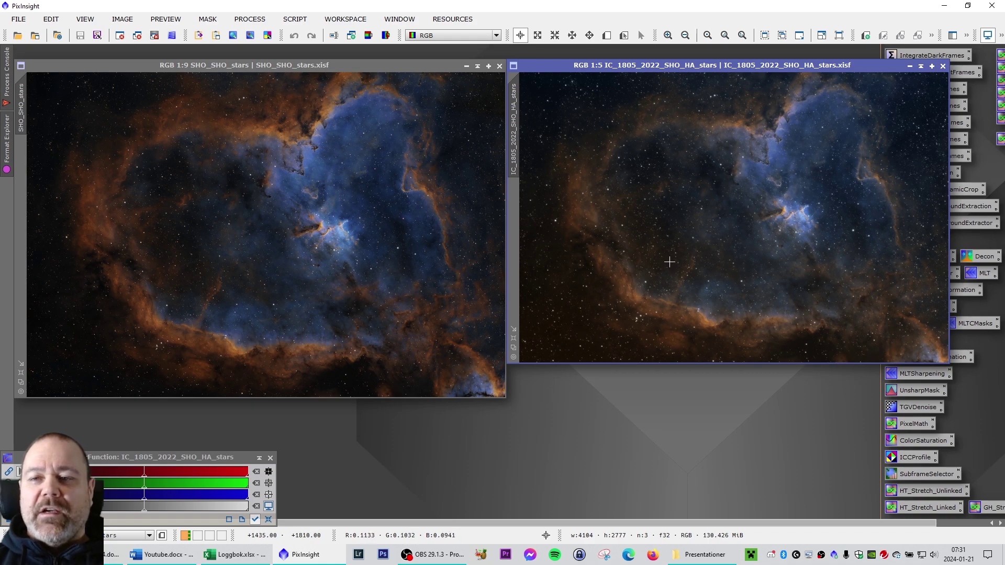
# Step: Compare the bright central core of the nebula up close in SHO_SHO_stars and IC_1805_2022_SHO_HA_stars
pyautogui.scroll(-1, 803, 224)
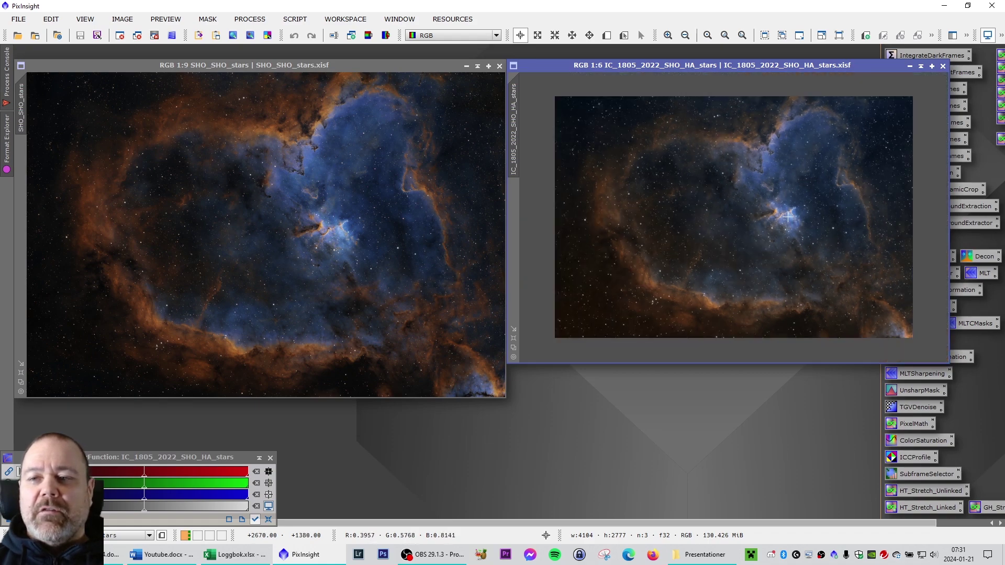
pyautogui.scroll(5, 801, 219)
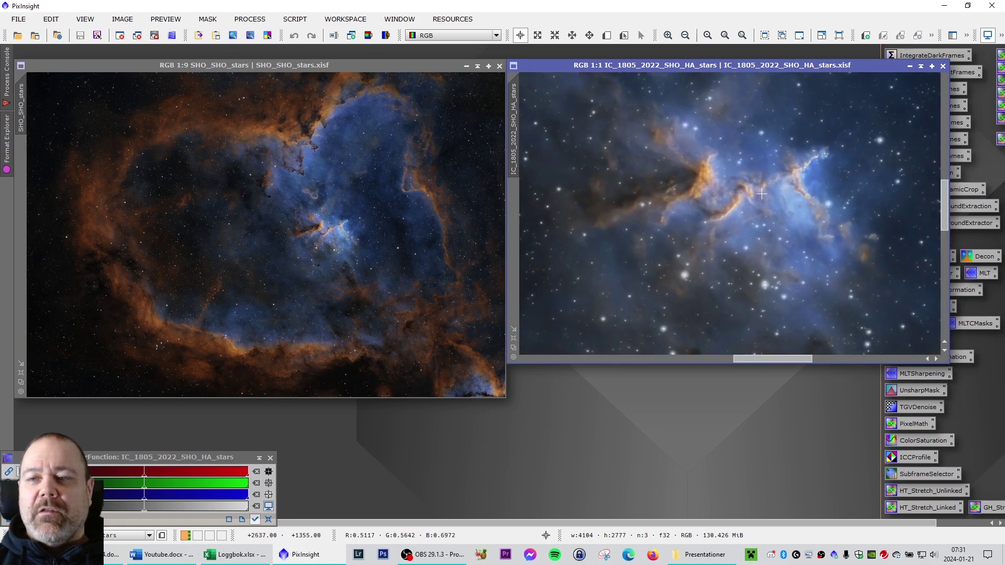
pyautogui.scroll(3, 302, 225)
pyautogui.scroll(4, 302, 225)
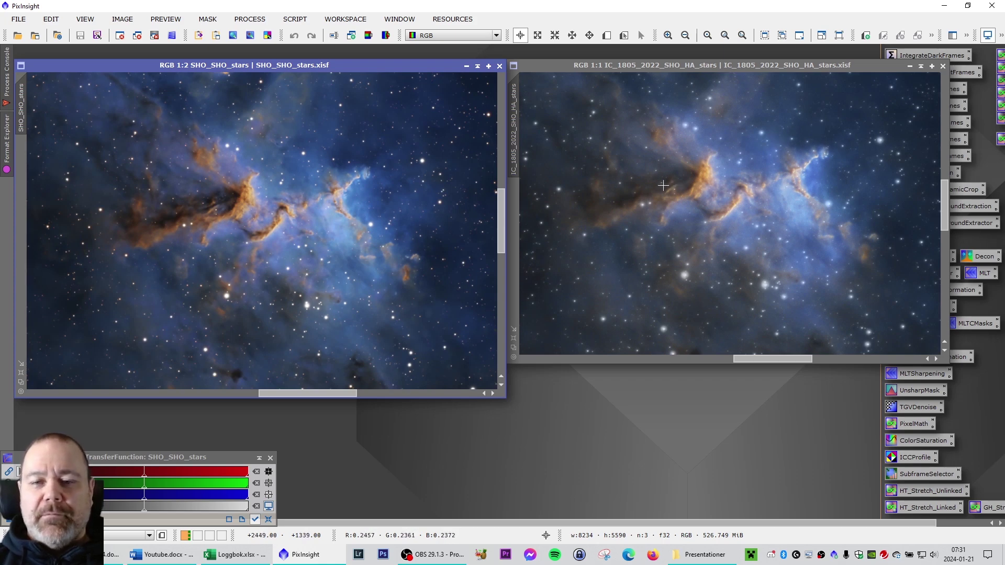
pyautogui.scroll(-1, 281, 213)
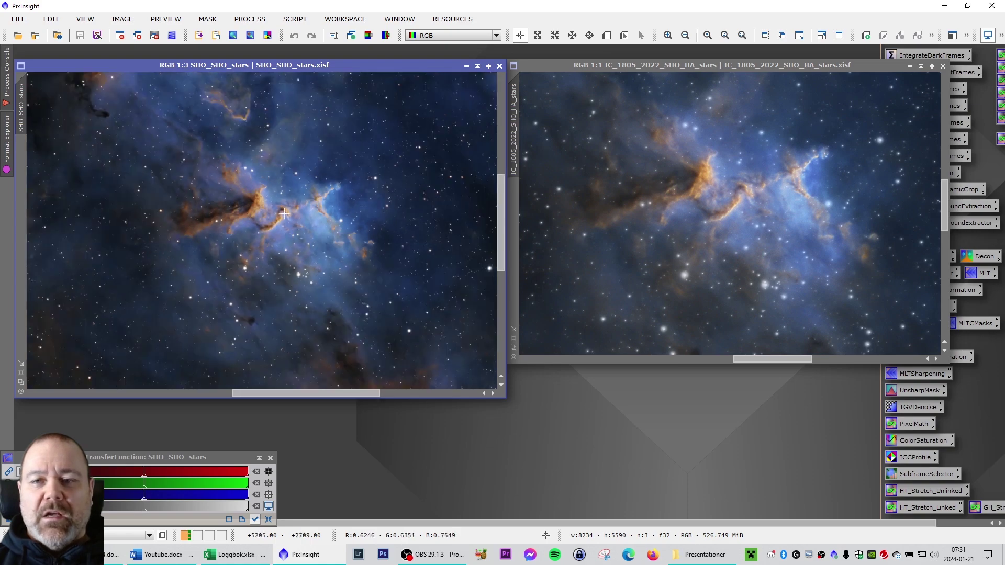
pyautogui.scroll(-1, 696, 234)
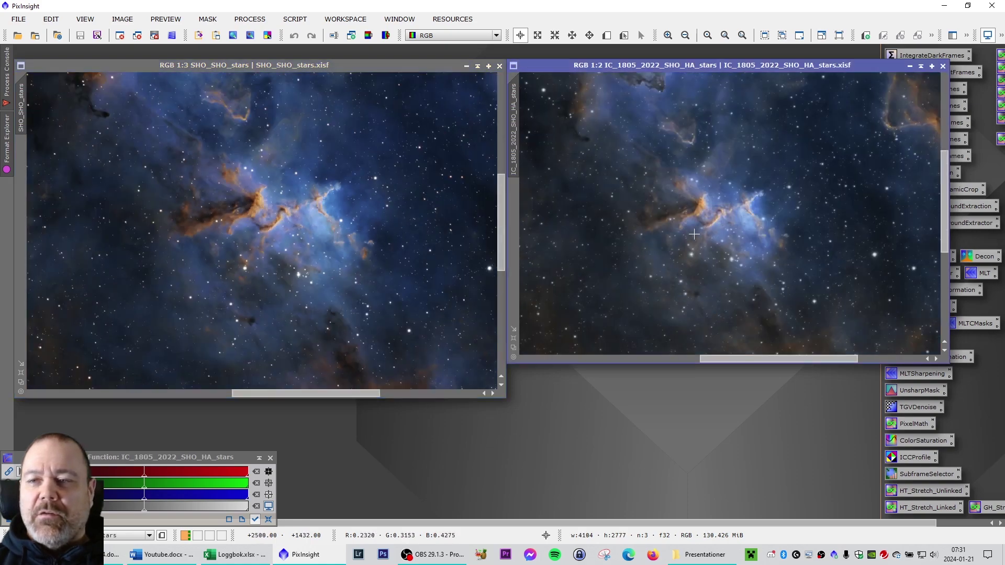
pyautogui.scroll(-4, 400, 252)
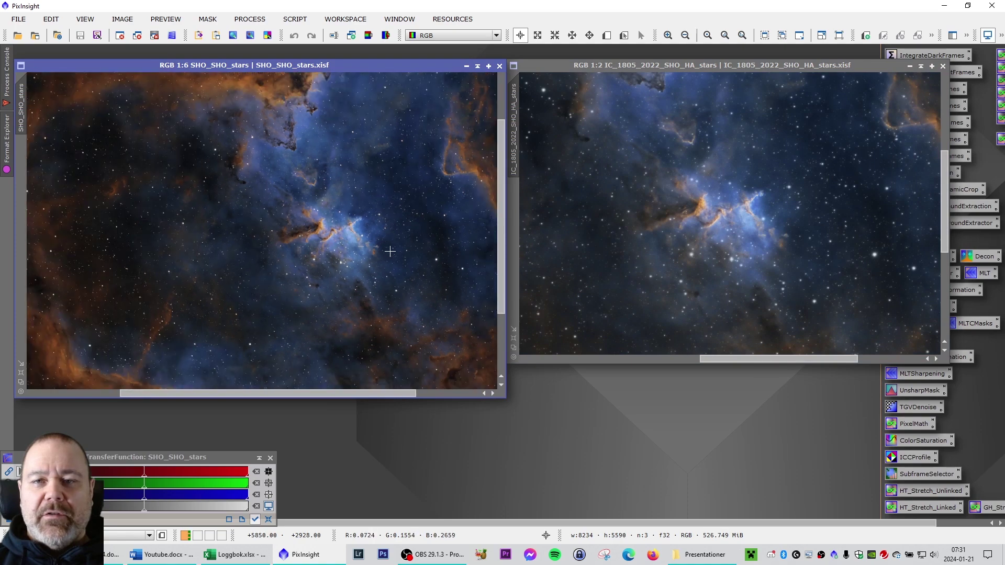
pyautogui.scroll(-2, 394, 252)
pyautogui.scroll(-2, 701, 217)
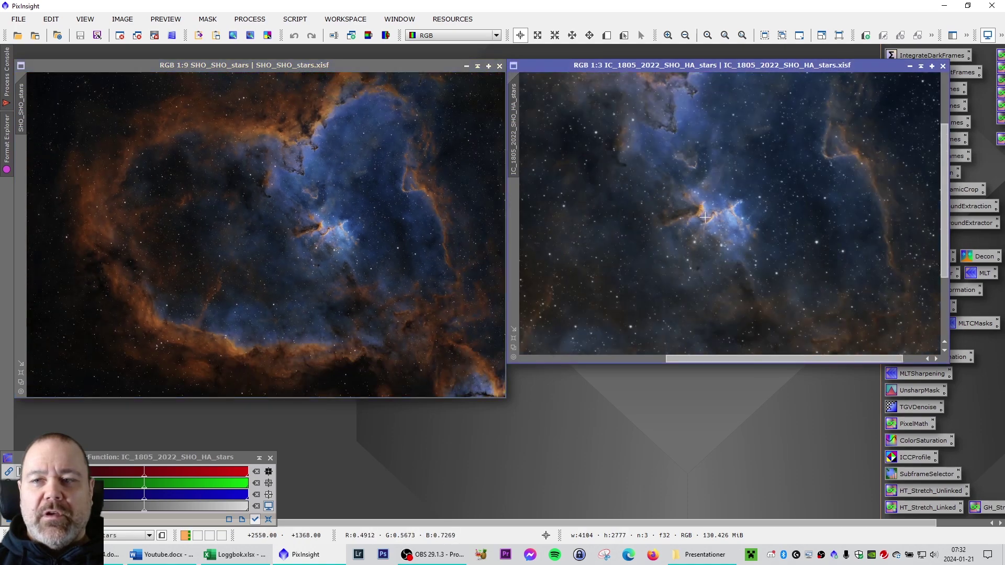
# Step: Compare the dark dust structures along the nebula's upper rim in both images, ending with both shown in full
pyautogui.scroll(4, 719, 111)
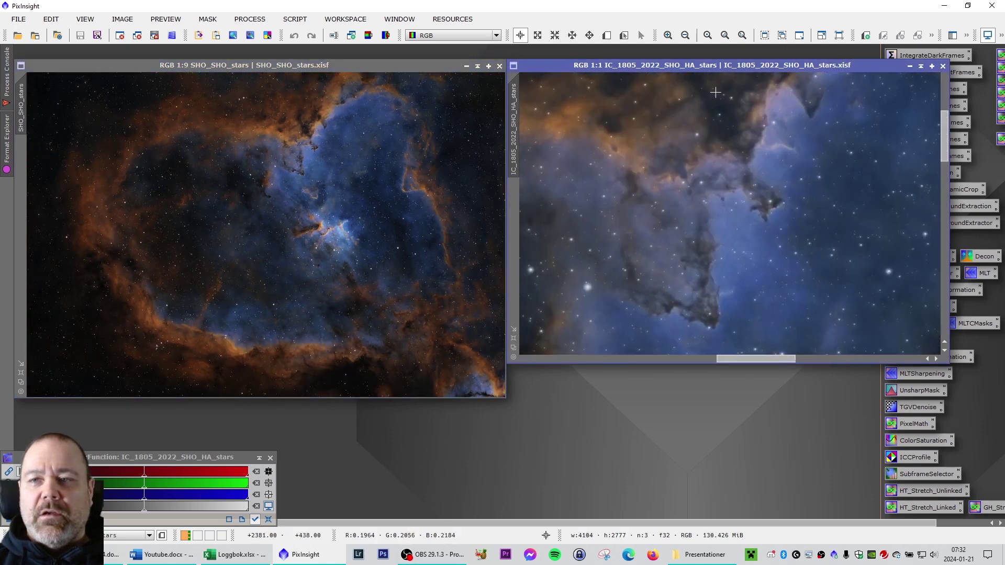
pyautogui.scroll(-1, 708, 115)
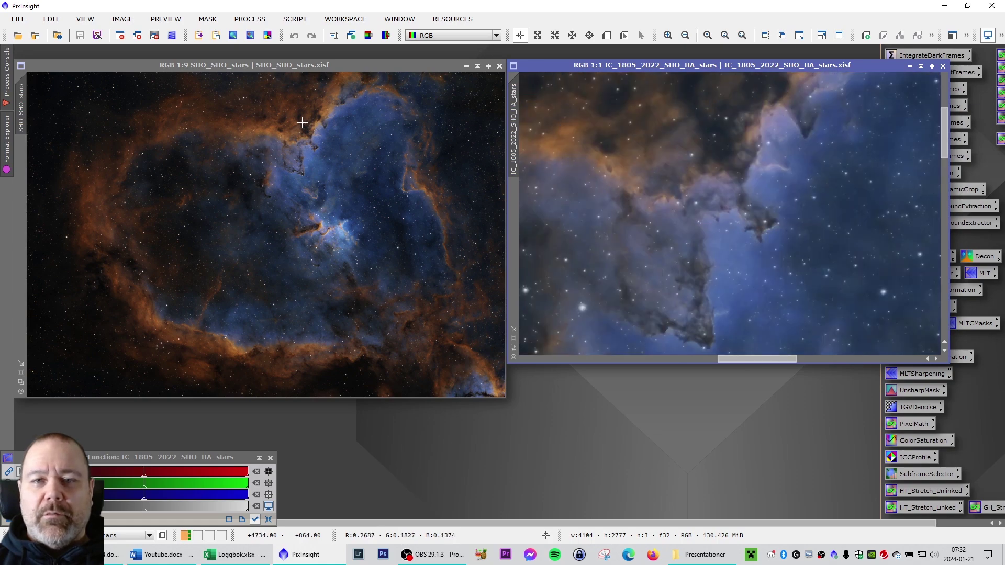
pyautogui.scroll(2, 307, 120)
pyautogui.scroll(5, 307, 121)
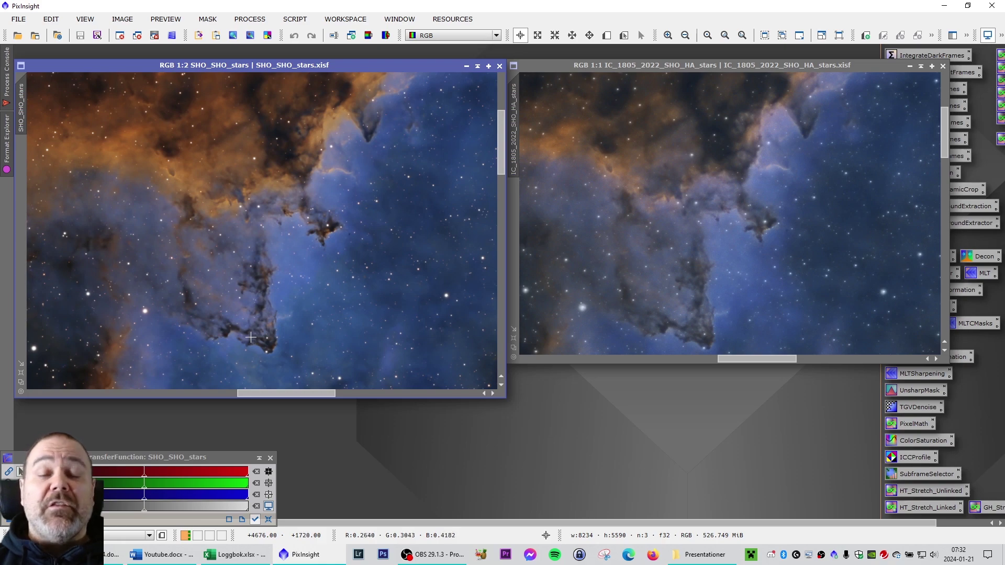
pyautogui.scroll(-4, 329, 290)
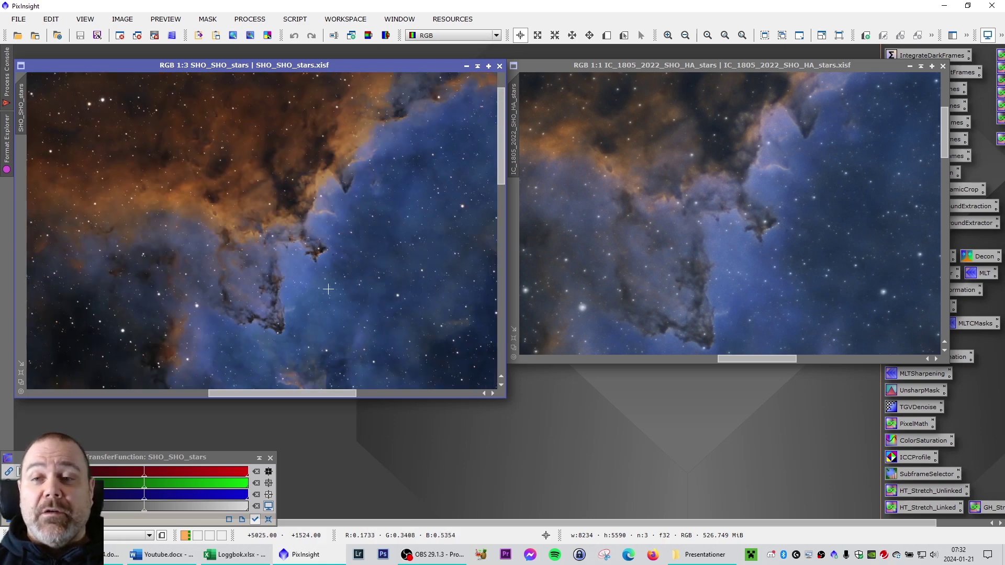
pyautogui.scroll(-3, 353, 286)
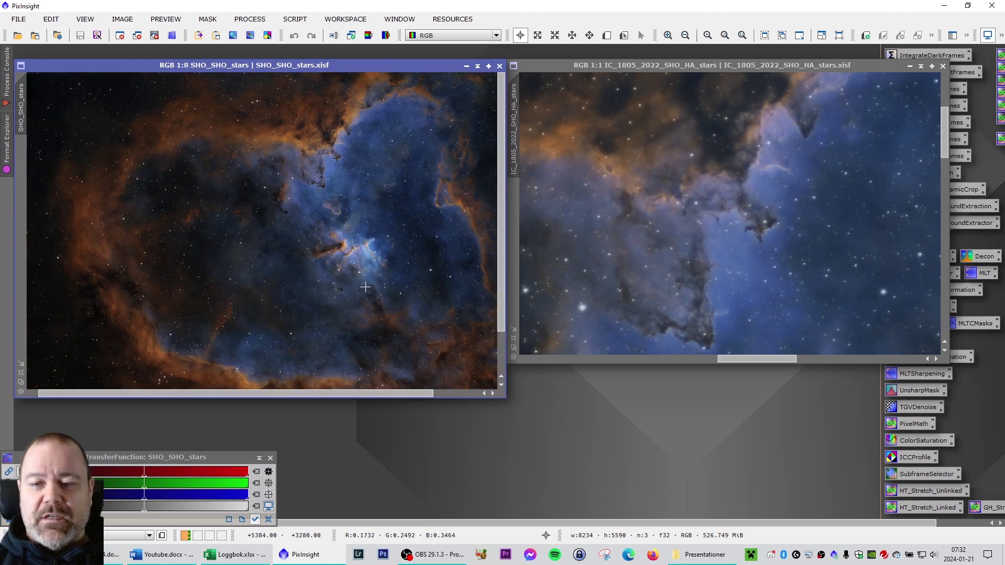
pyautogui.click(838, 144)
pyautogui.scroll(-4, 800, 167)
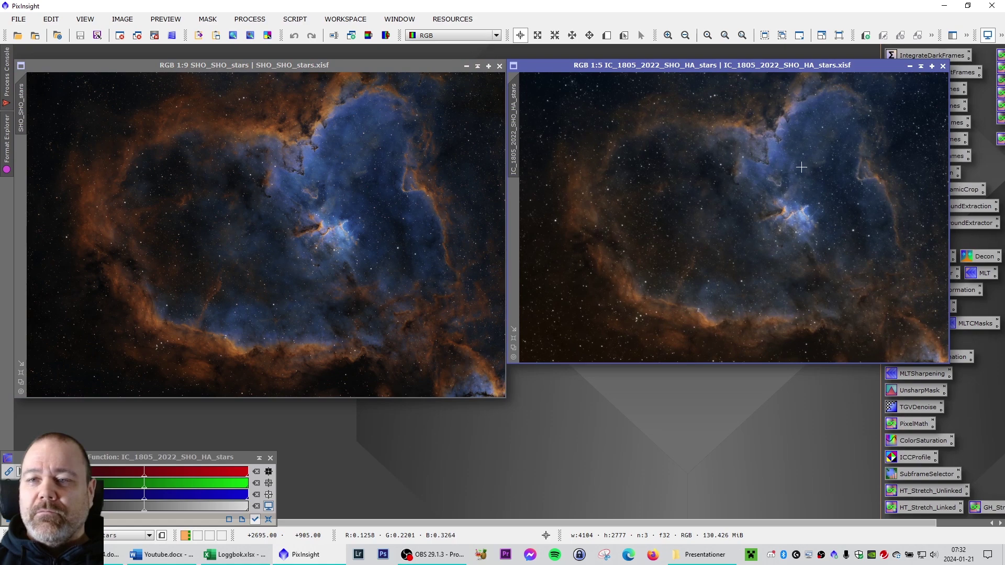